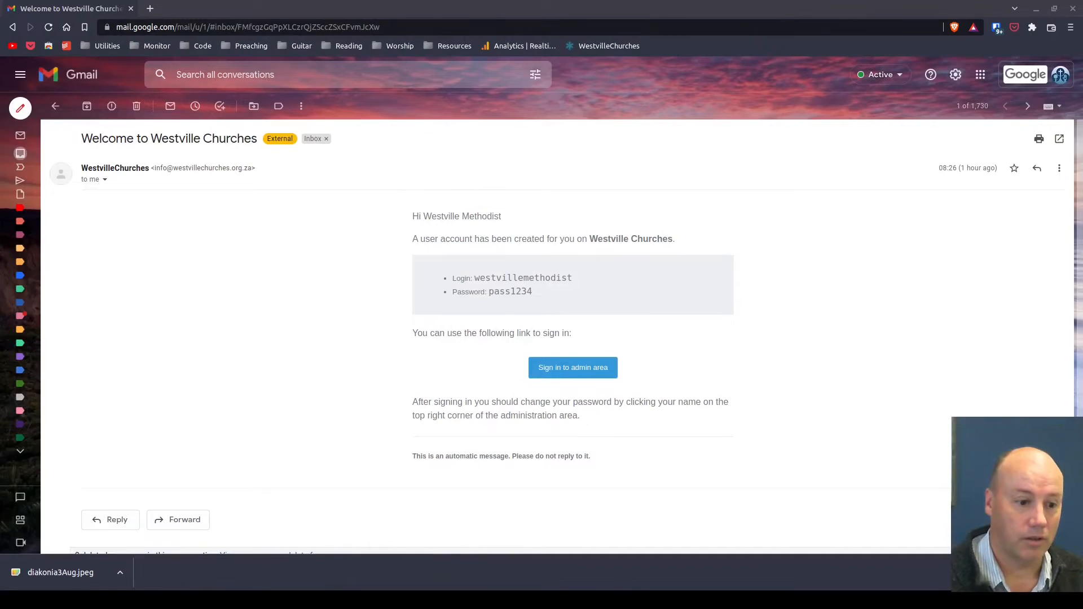
# Copy the login name shown in the welcome email
pyautogui.click(765, 406)
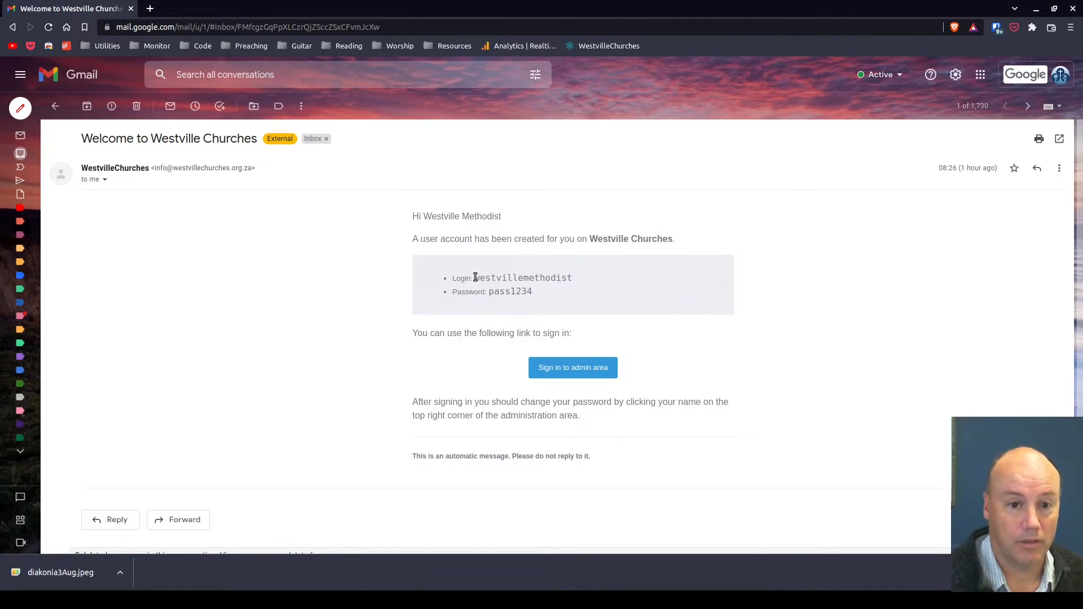
pyautogui.moveTo(474, 278); pyautogui.dragTo(571, 279)
pyautogui.hotkey('ctrl', 'c')
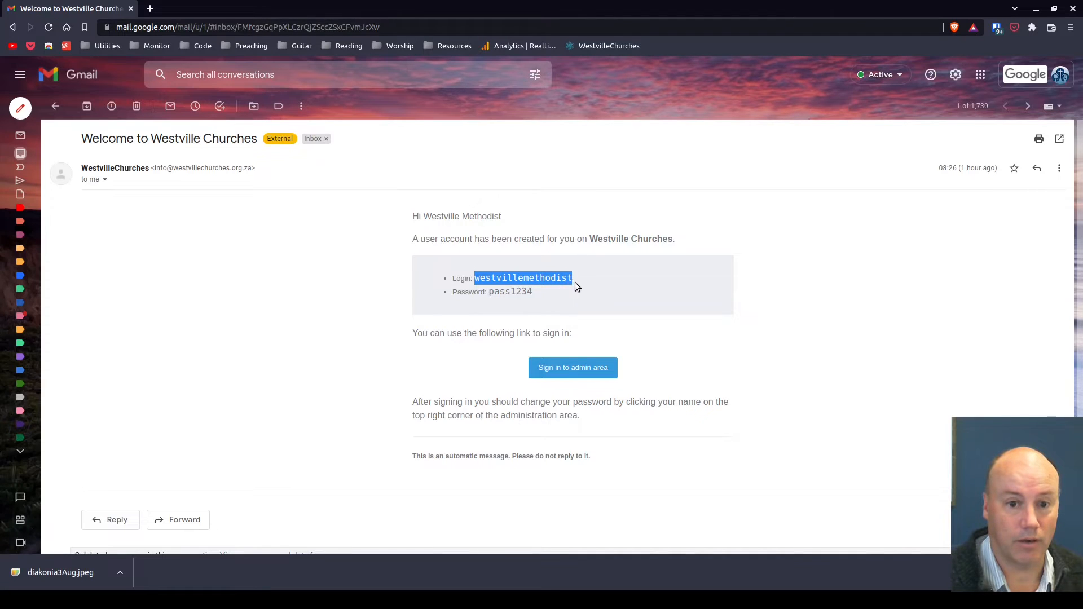
pyautogui.click(519, 291)
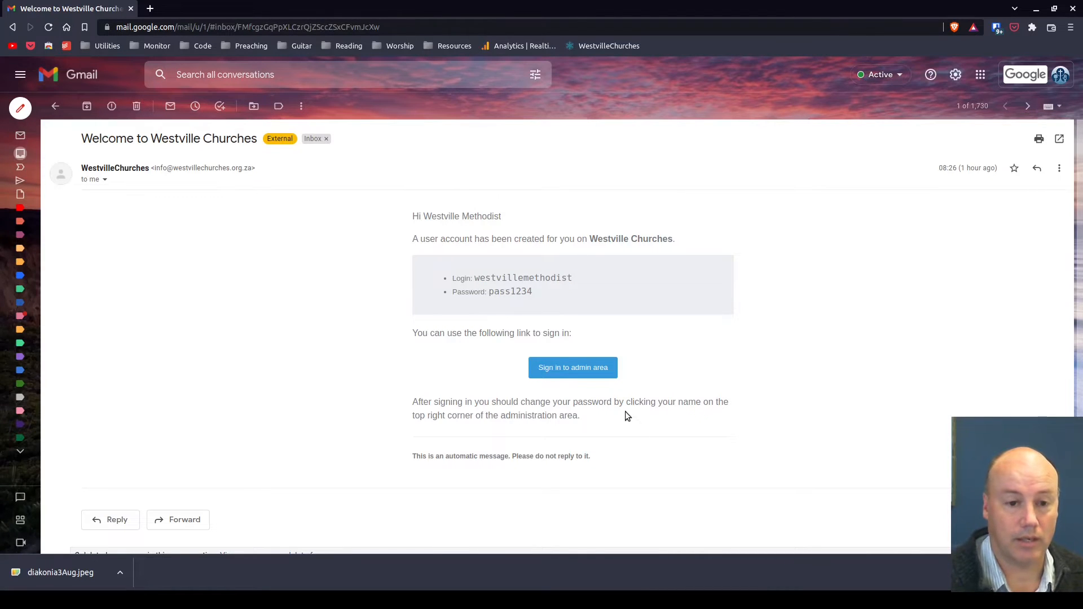
# Open the admin sign-in page and sign in by pasting the login name and entering the account password
pyautogui.click(580, 372)
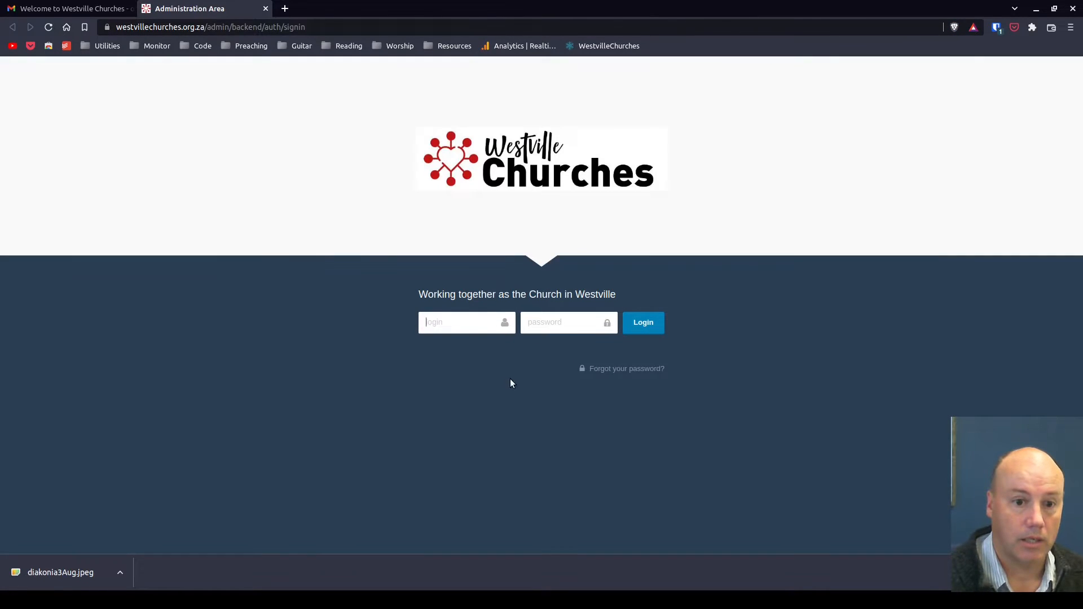
pyautogui.hotkey('ctrl', 'v')
pyautogui.click(574, 325)
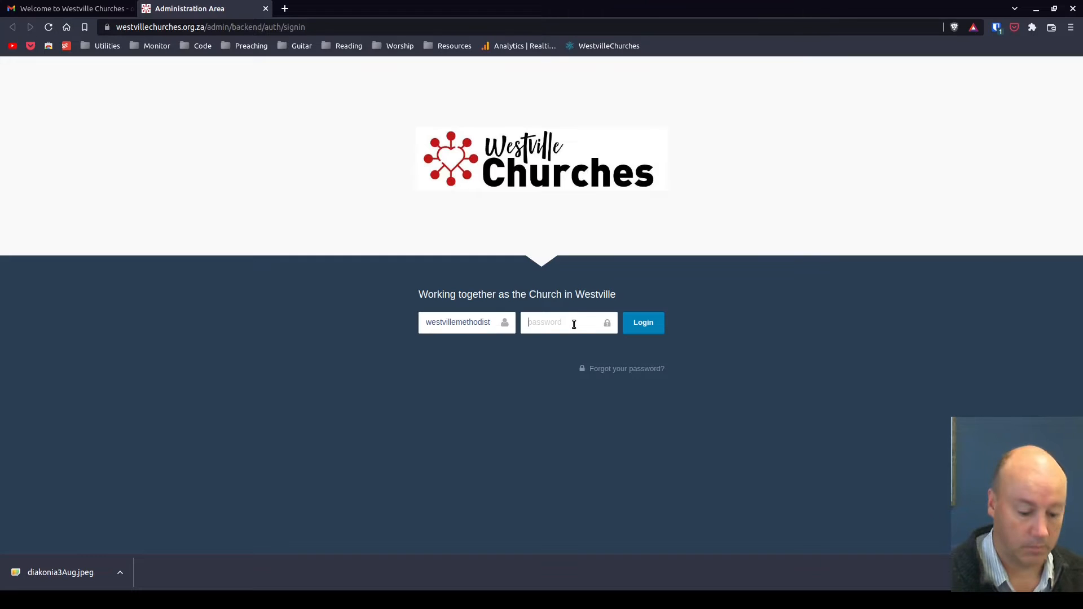
pyautogui.write('••')
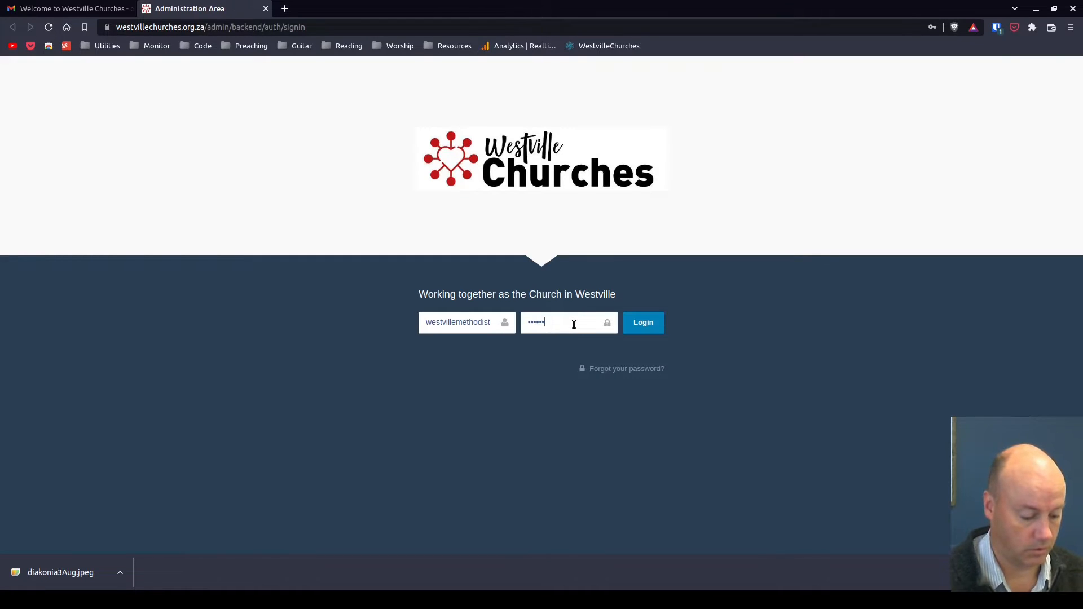
pyautogui.click(643, 326)
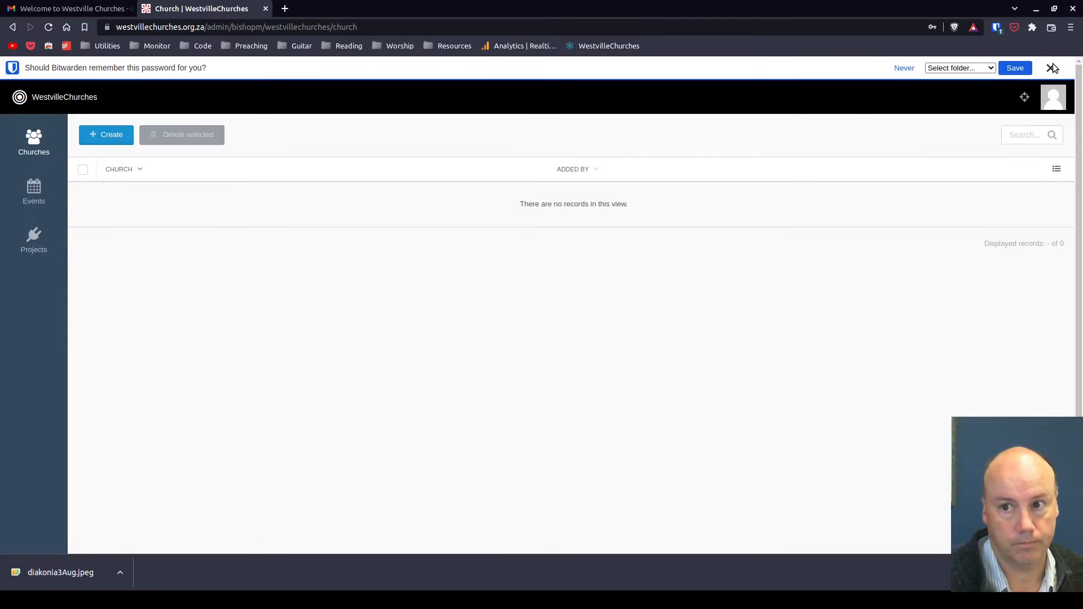
# Dismiss the browser's password-save prompt and open the public website preview
pyautogui.click(1052, 68)
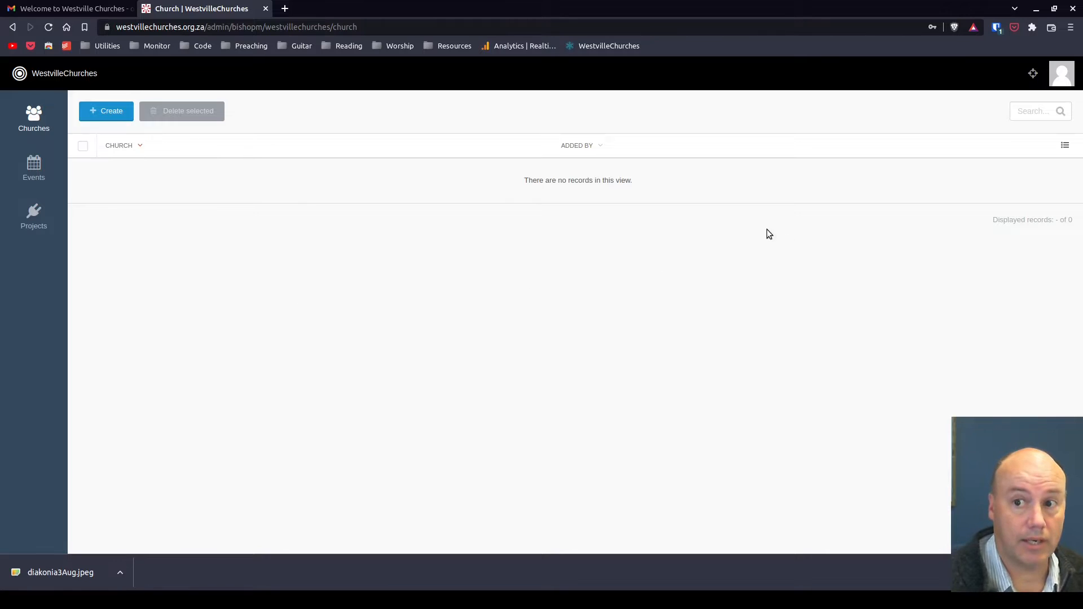
pyautogui.click(1033, 75)
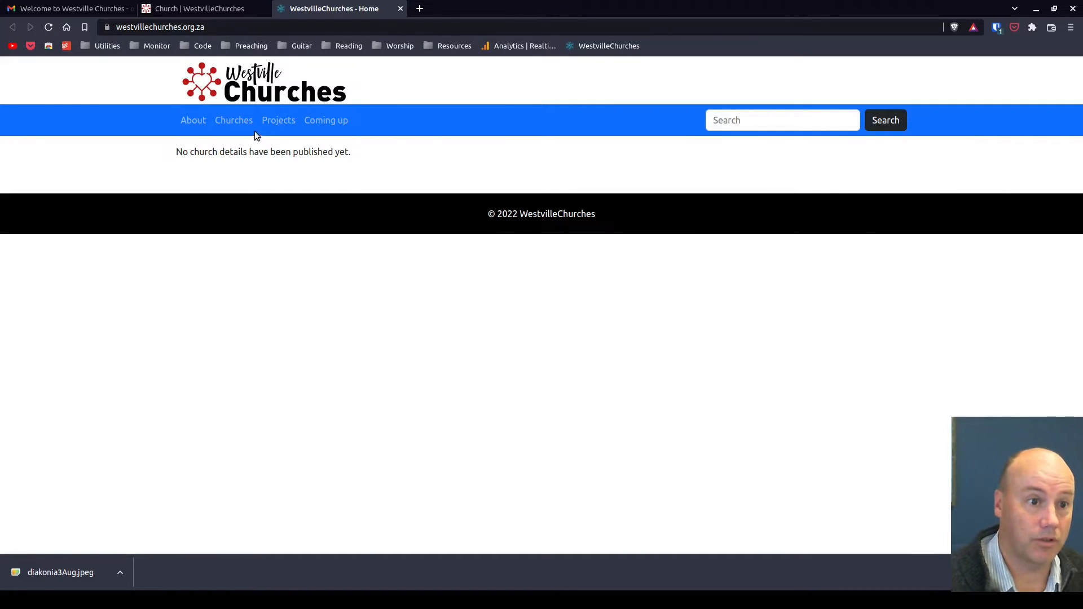
# Browse the public site's Churches, Projects and Coming up pages, then return to its home page
pyautogui.click(241, 121)
pyautogui.click(272, 123)
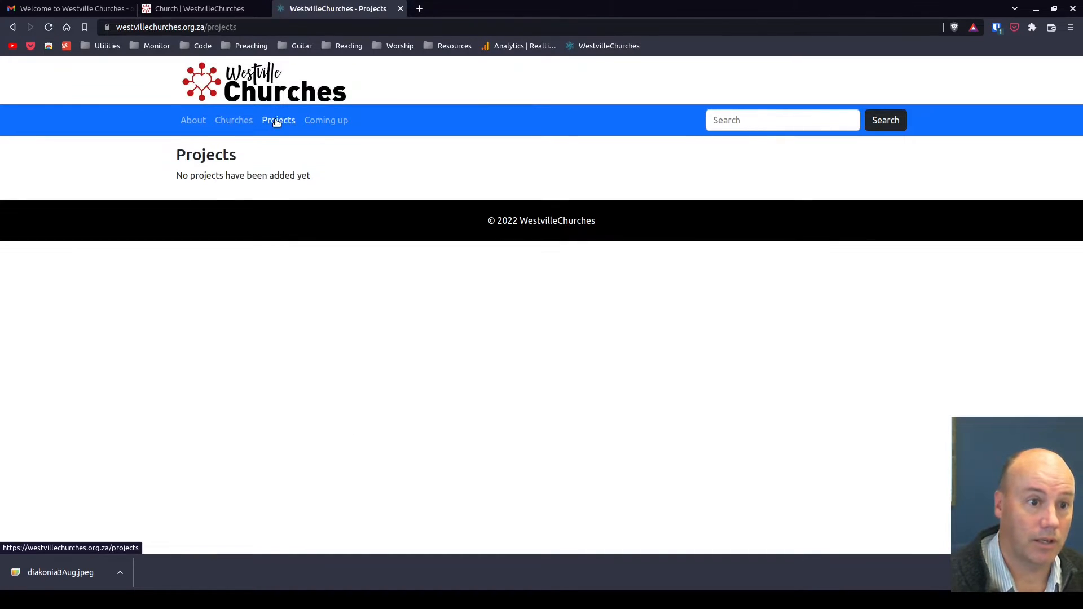
pyautogui.click(328, 122)
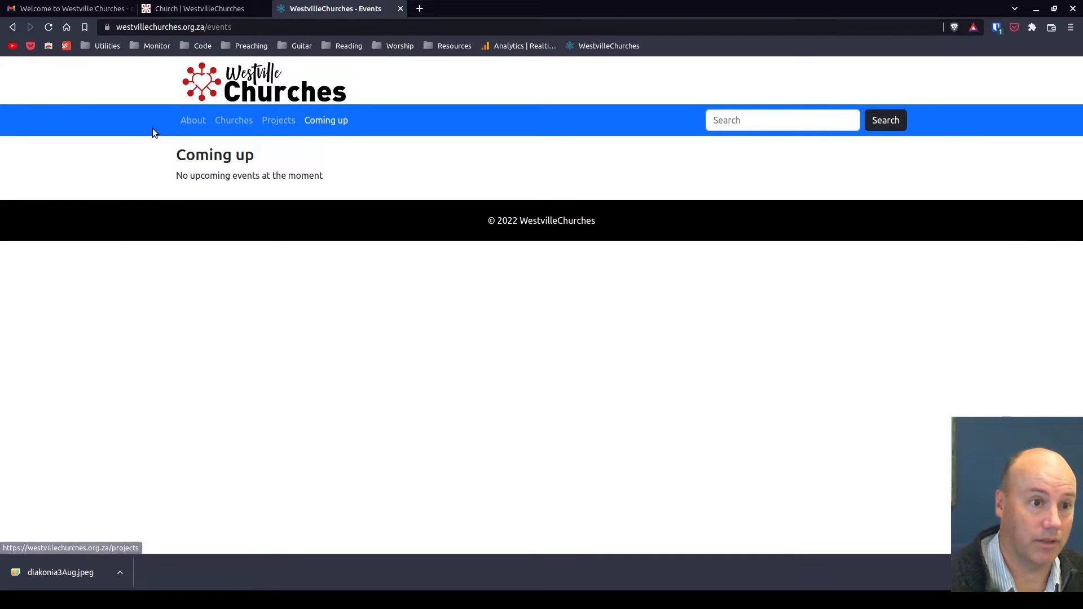
pyautogui.click(244, 79)
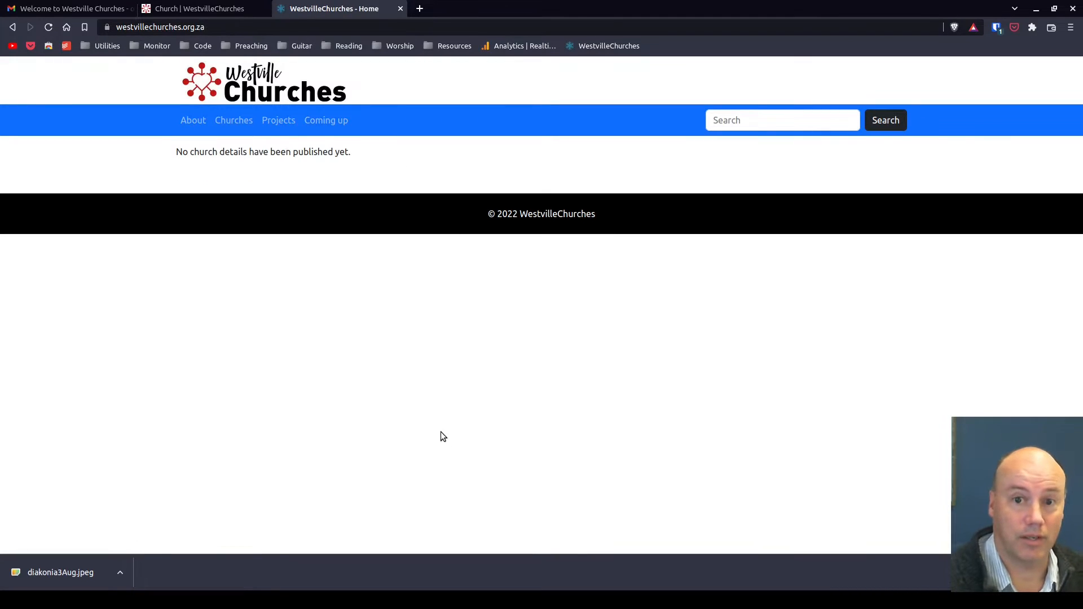
# Return to the administration area and open the My account page
pyautogui.click(205, 11)
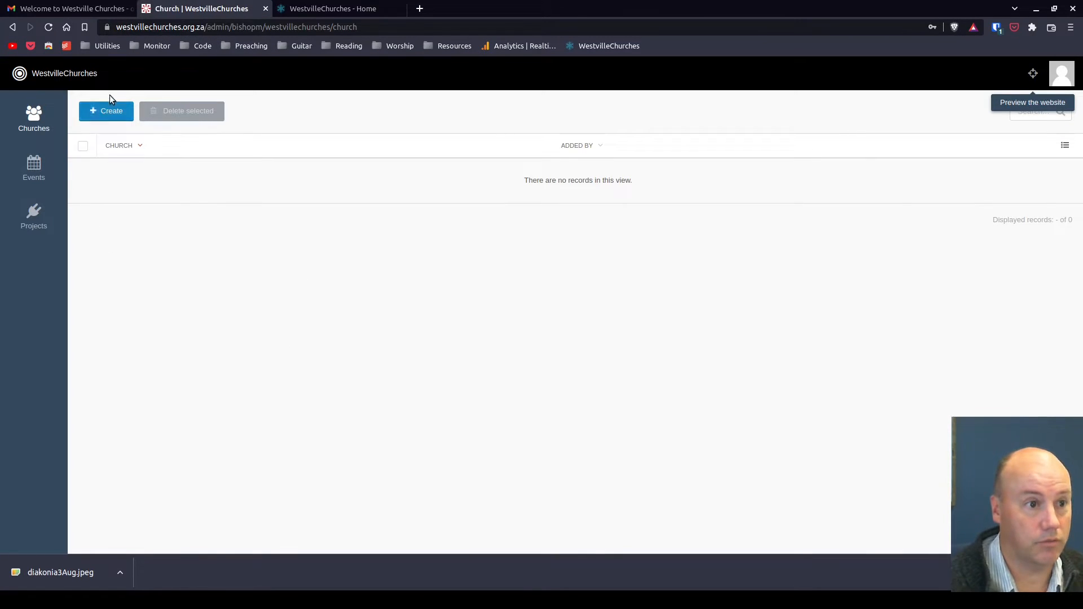
pyautogui.click(1065, 80)
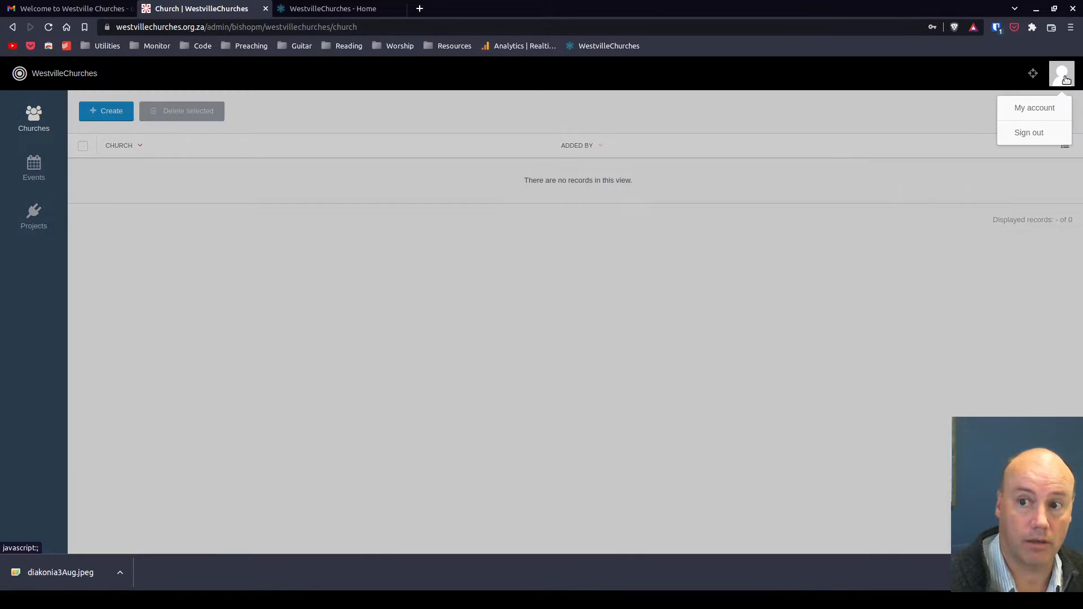
pyautogui.click(1051, 111)
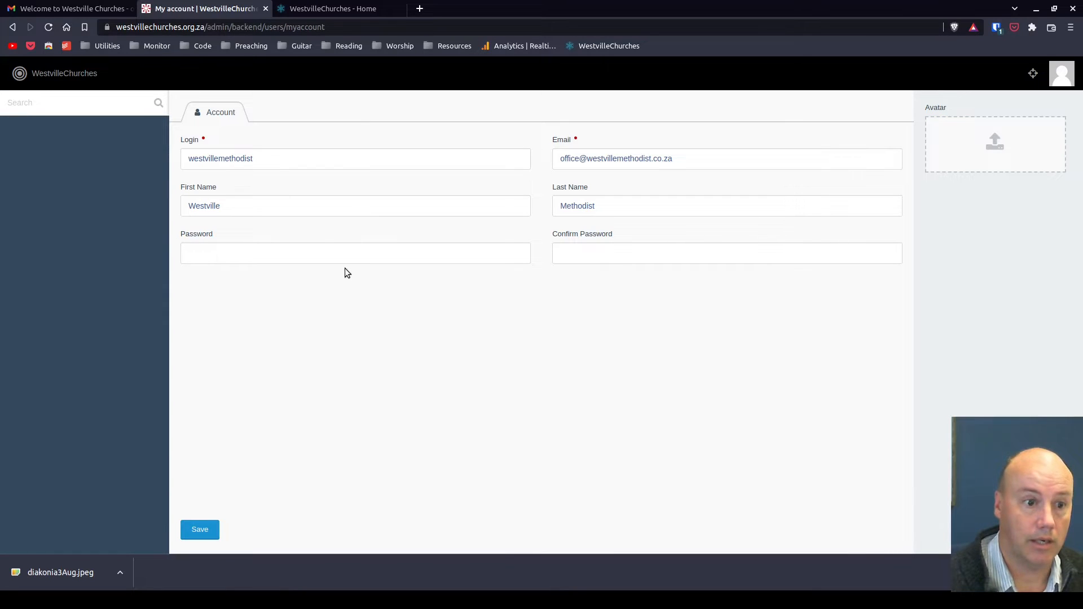
# Set a new account password, confirm it, save the account, and dismiss the password-save prompt
pyautogui.click(343, 256)
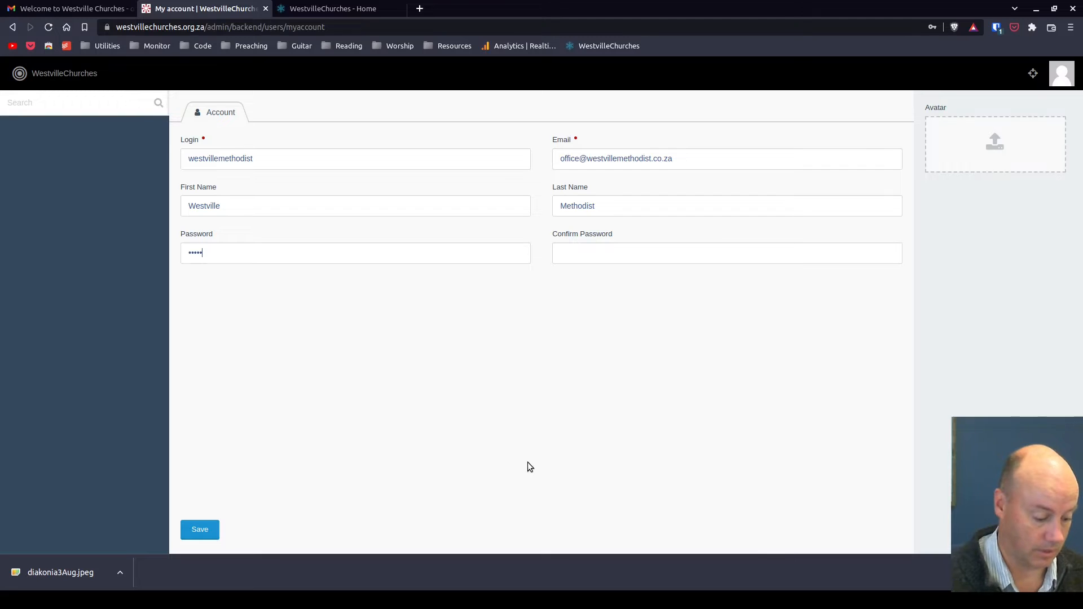
pyautogui.write('••••••••')
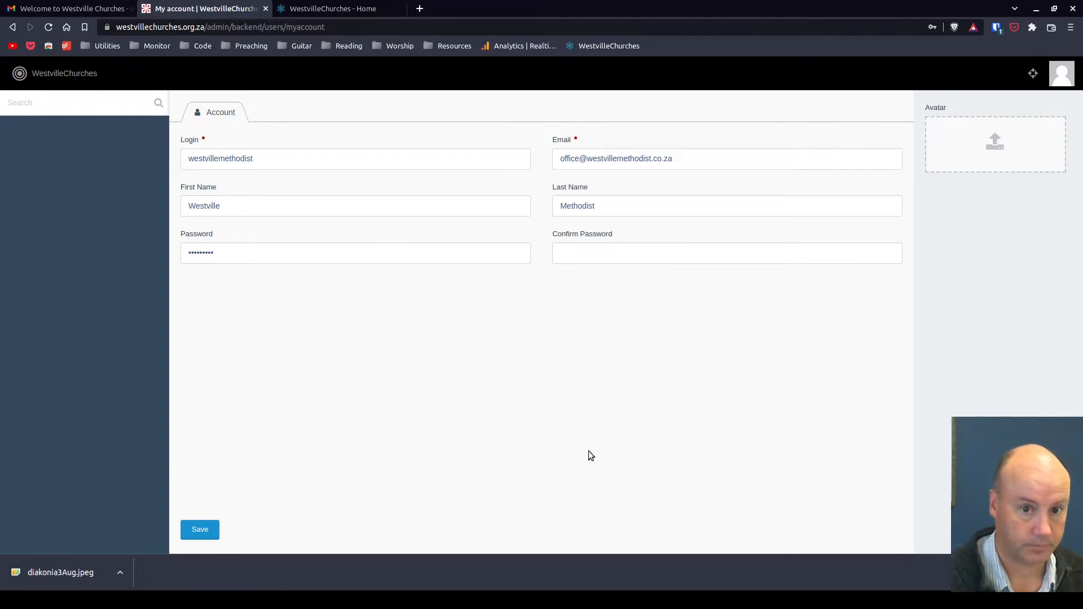
pyautogui.click(685, 256)
pyautogui.write('•••••••••')
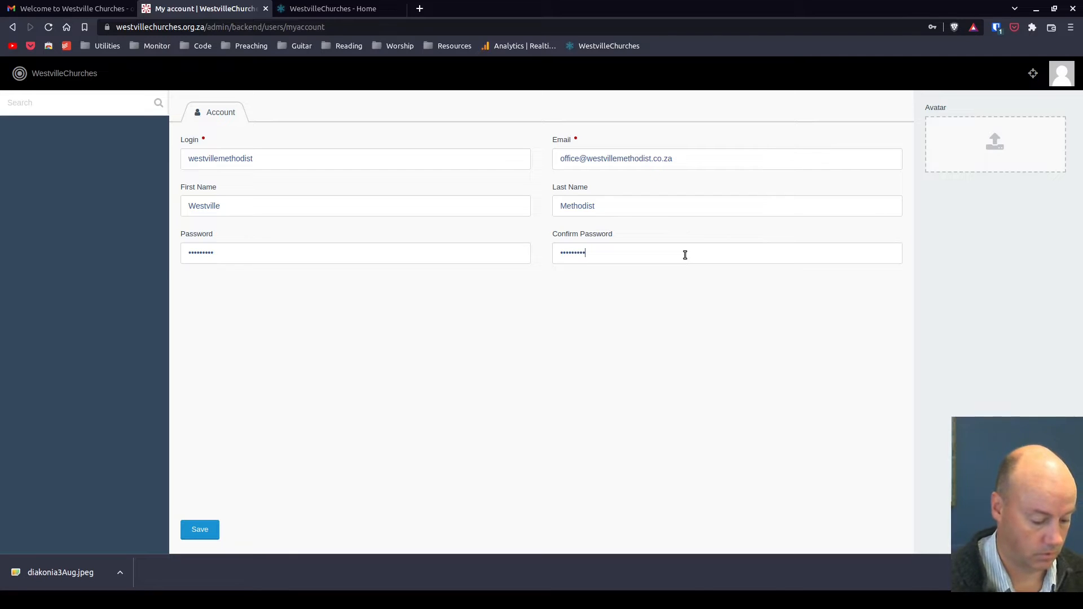
pyautogui.click(199, 534)
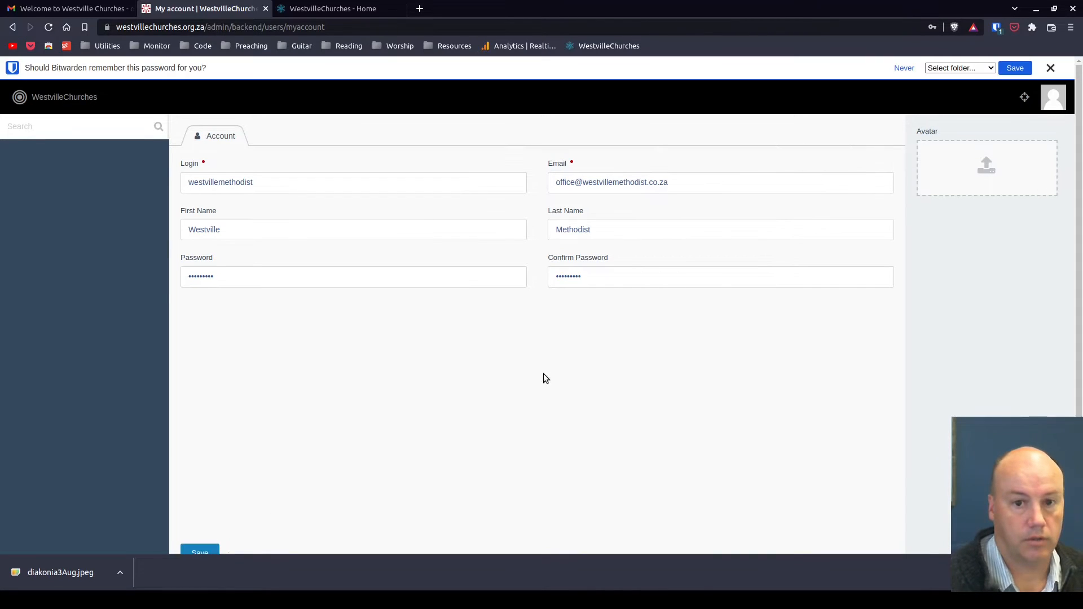
pyautogui.click(1050, 68)
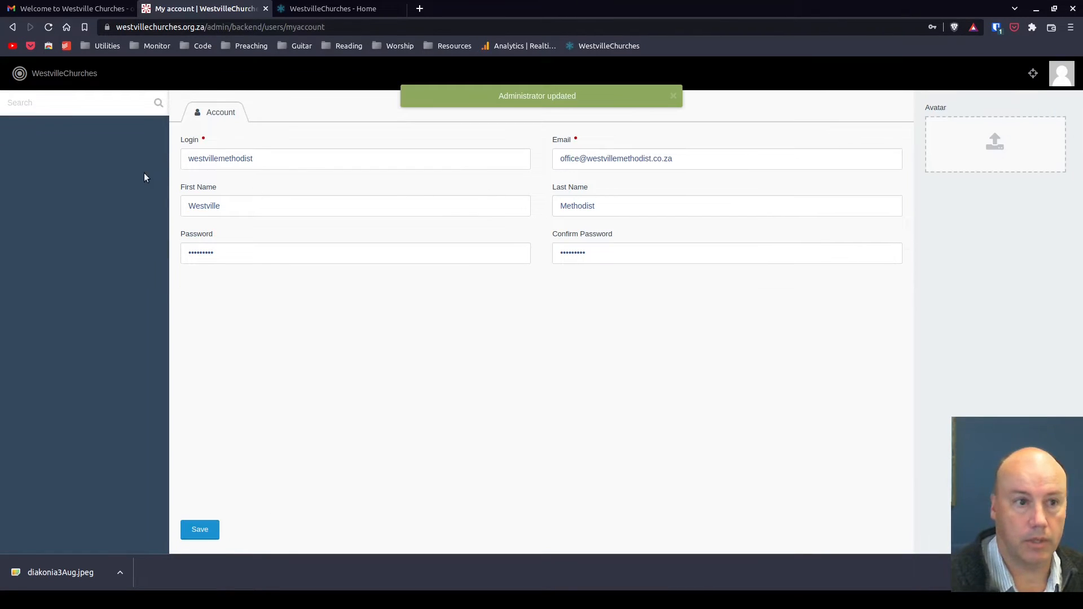
# Start creating a new church and enter the church name Westville Methodist Church
pyautogui.click(53, 75)
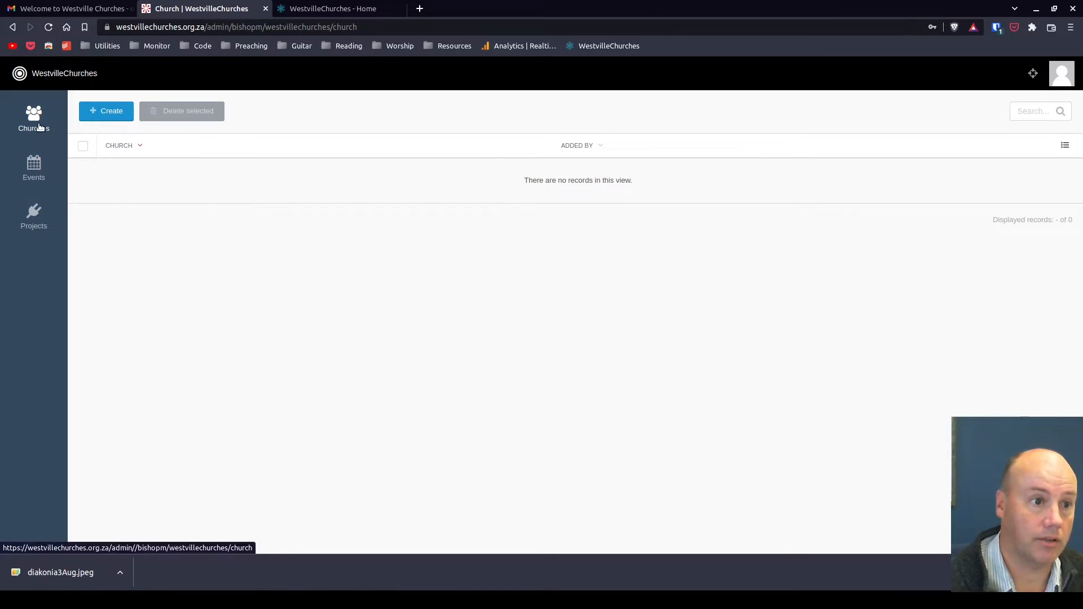
pyautogui.click(106, 110)
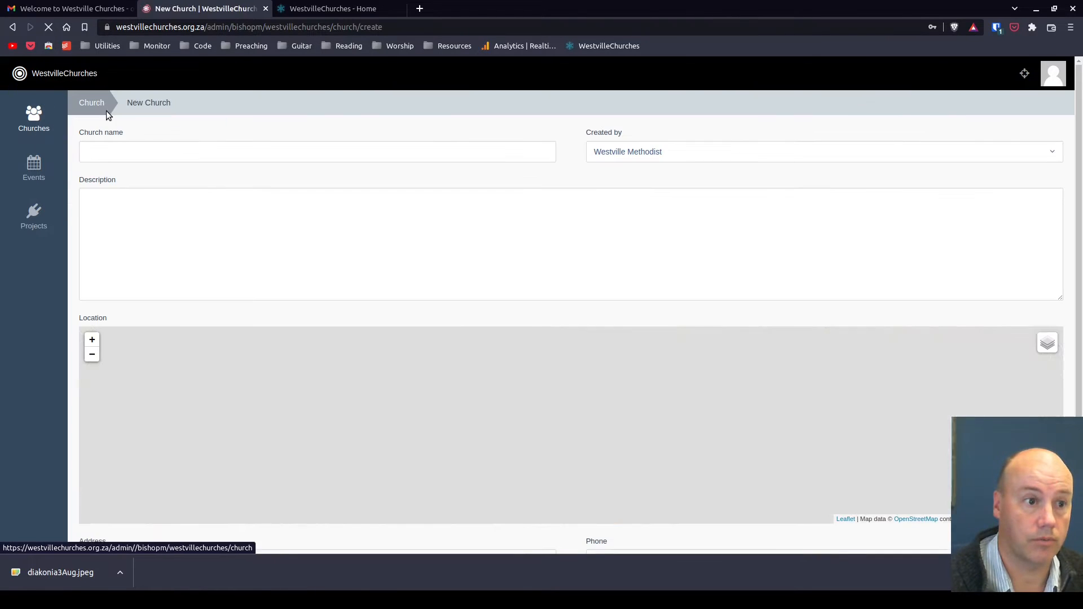
pyautogui.click(202, 153)
pyautogui.write('West')
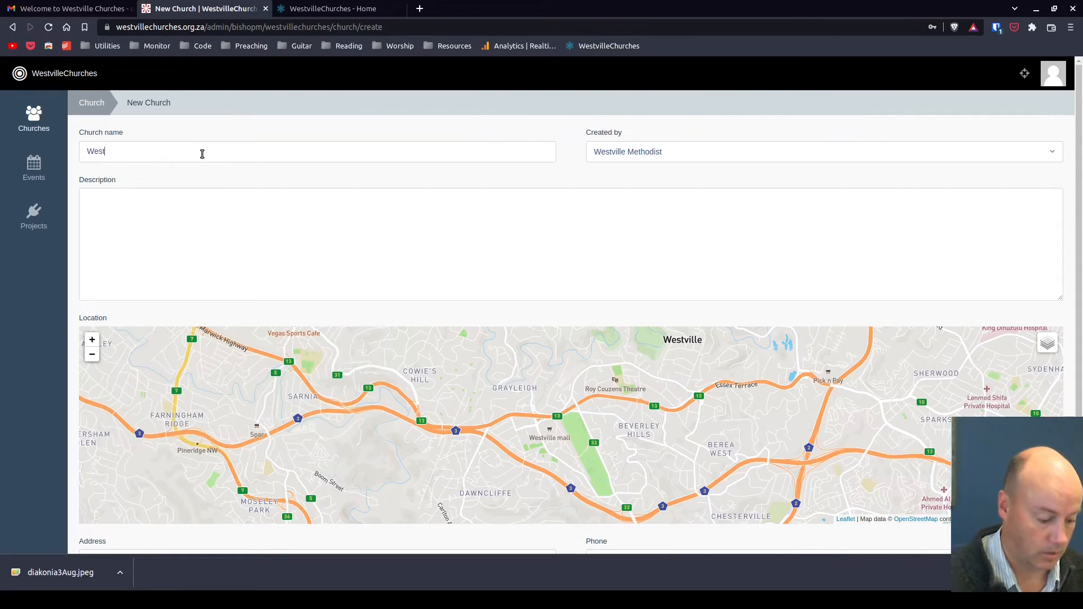
pyautogui.write('ville Methodist Church')
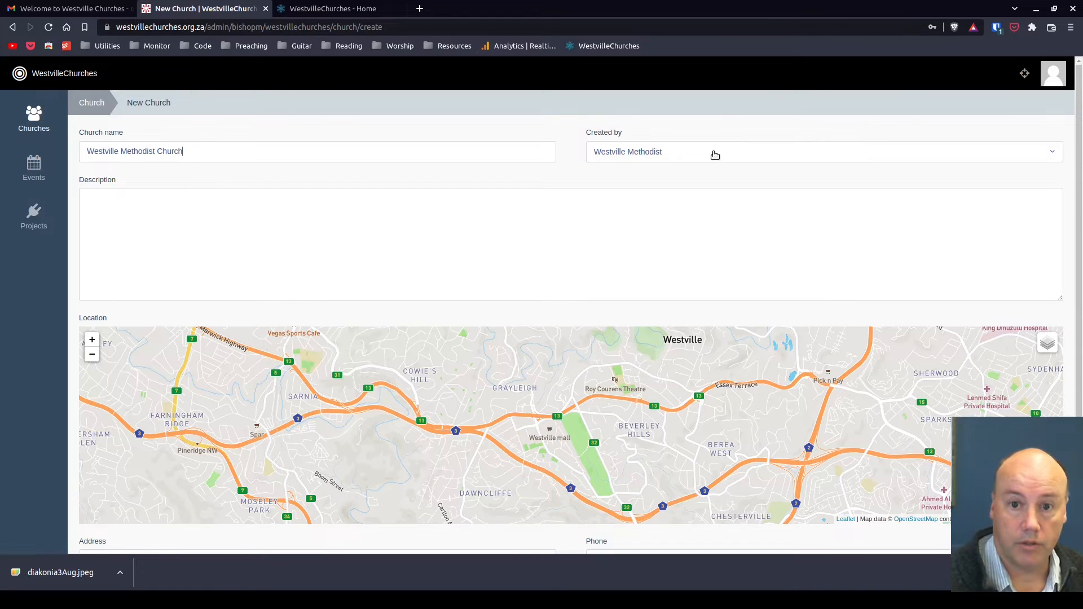
# Enter the church description 'More details to come'
pyautogui.click(715, 154)
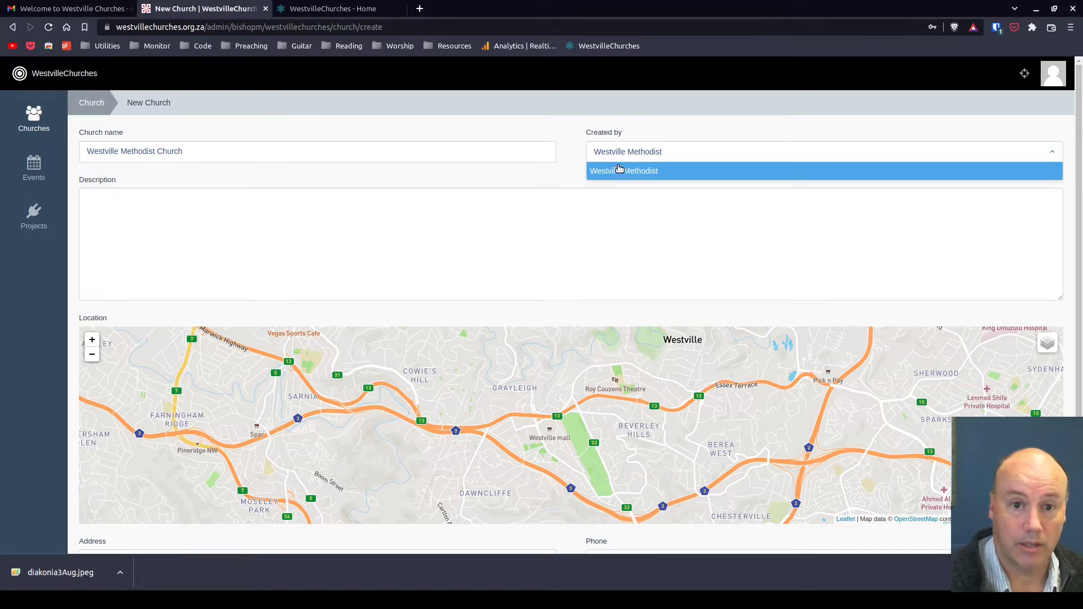
pyautogui.click(500, 241)
pyautogui.write('Mor')
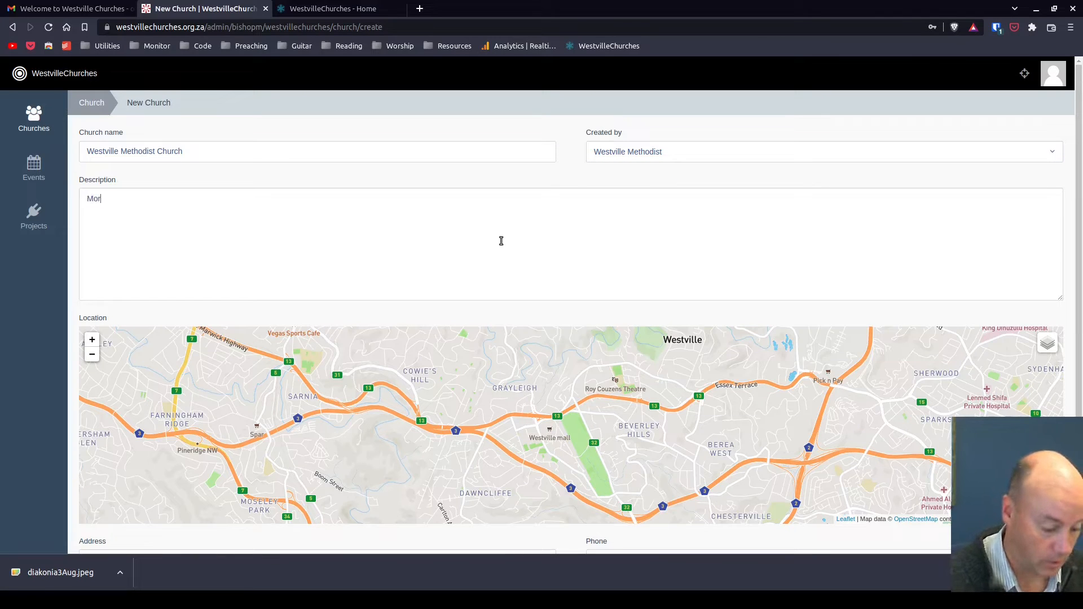
pyautogui.write('e detail')
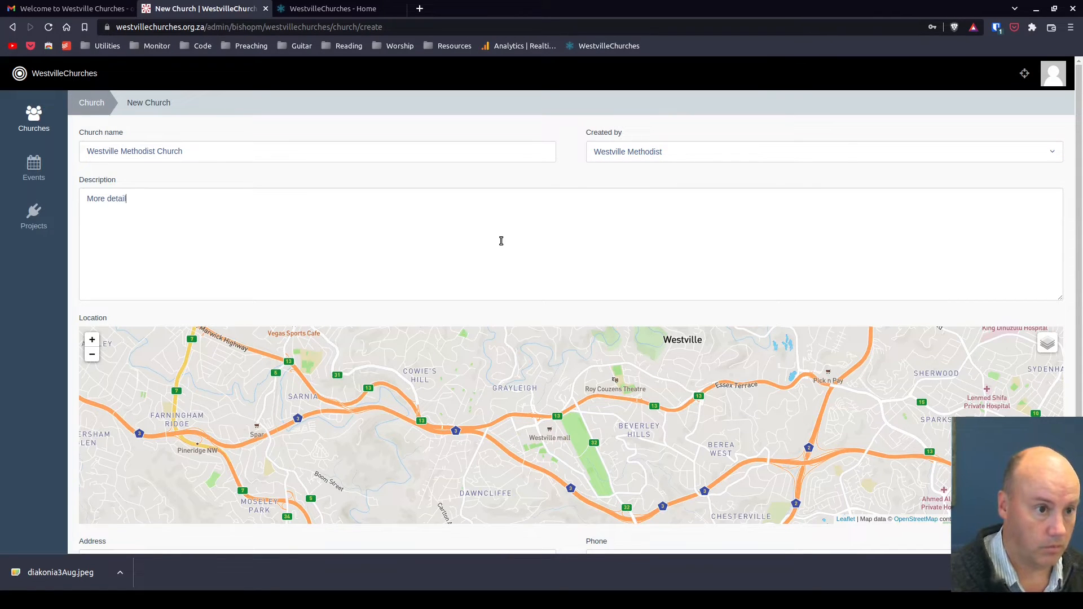
pyautogui.write('s to come')
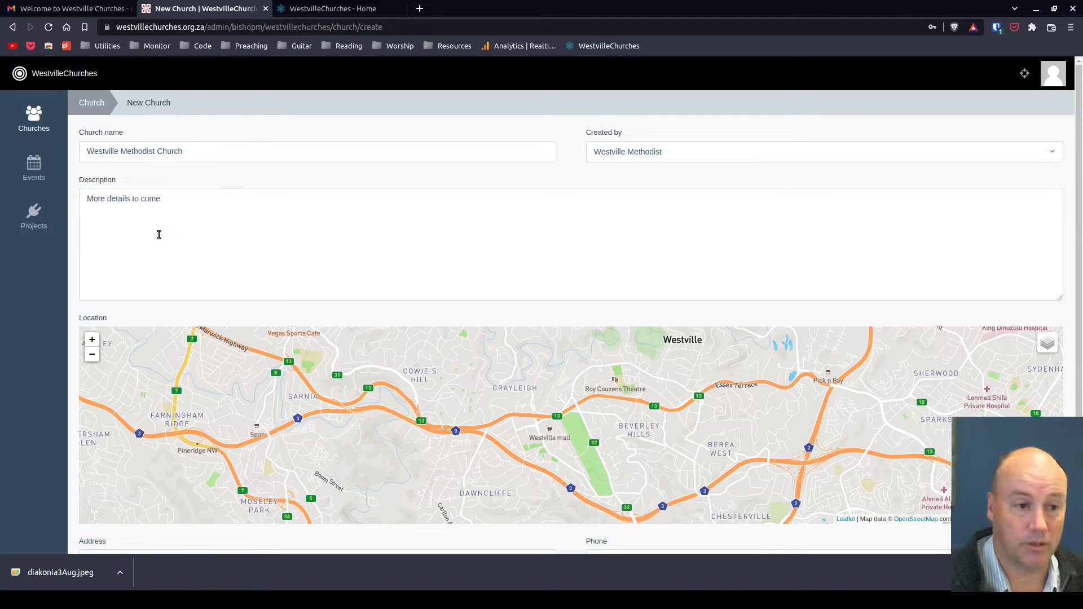
# Zoom and pan the location map to the area around Jan Hofmeyr Road and York Terrace
pyautogui.scroll(-3, 71, 330)
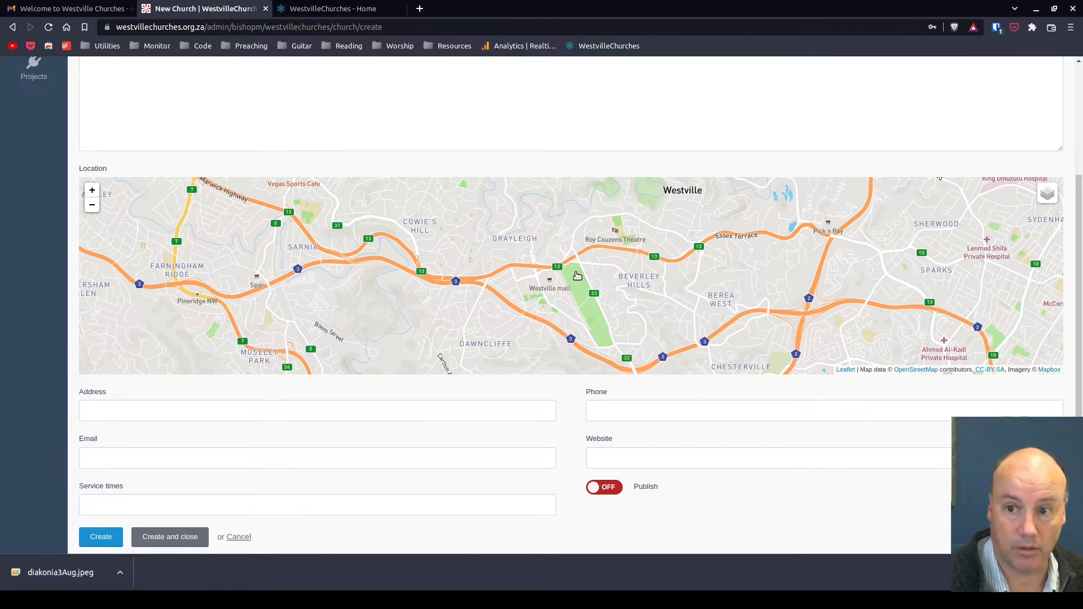
pyautogui.scroll(2, 576, 276)
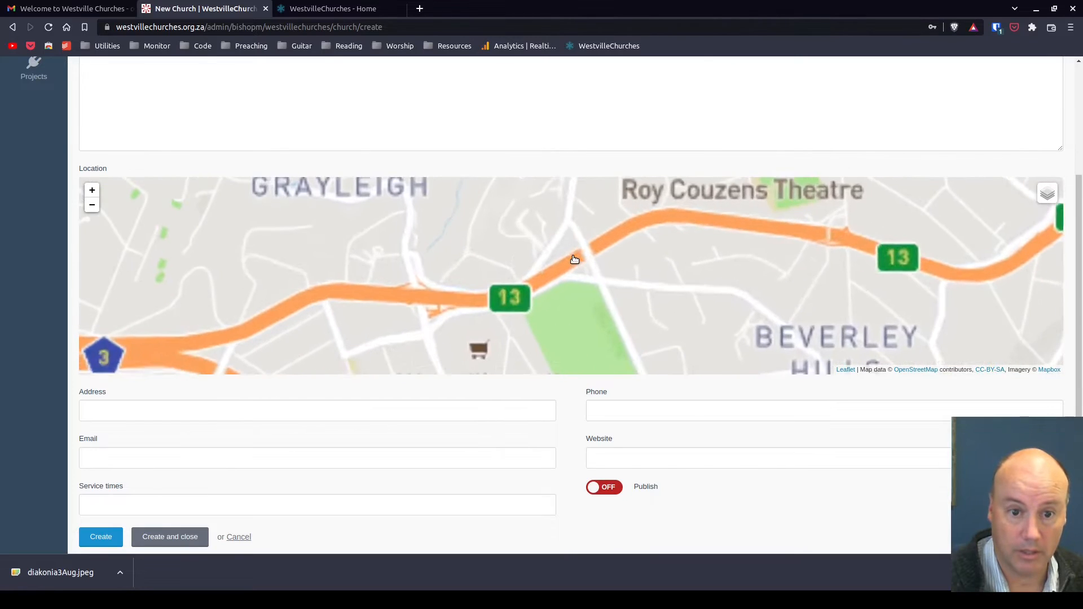
pyautogui.scroll(1, 573, 258)
pyautogui.moveTo(586, 242); pyautogui.dragTo(571, 271)
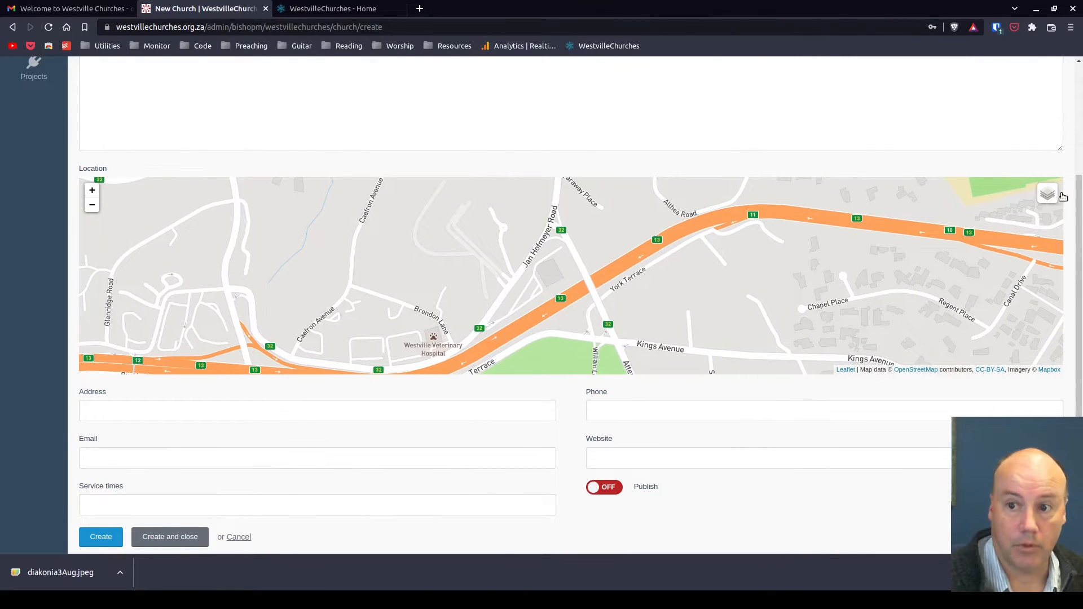
pyautogui.moveTo(1050, 198)
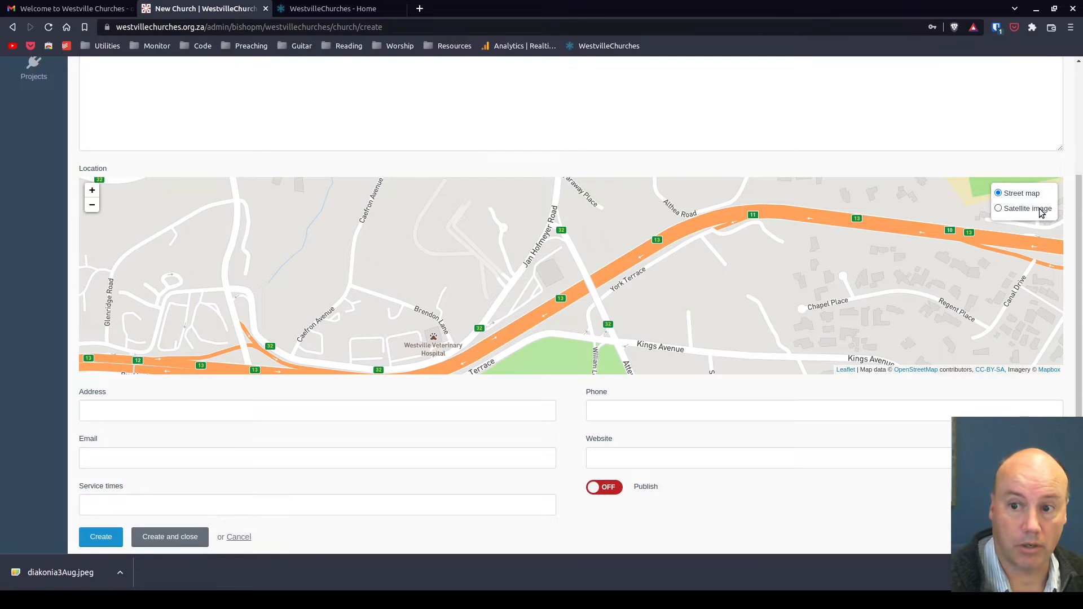
pyautogui.click(999, 208)
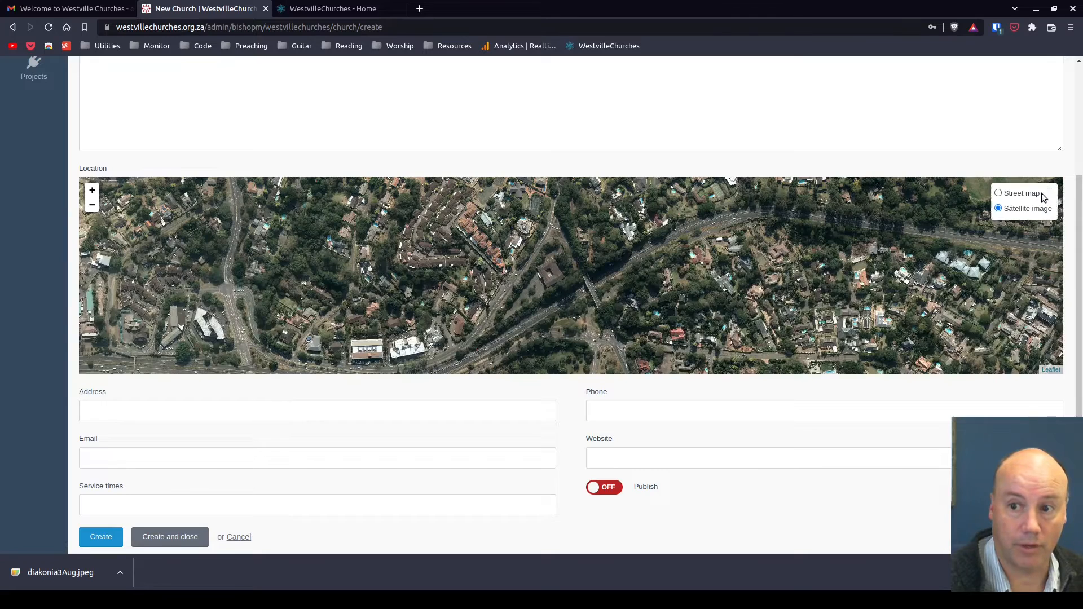
pyautogui.click(1032, 195)
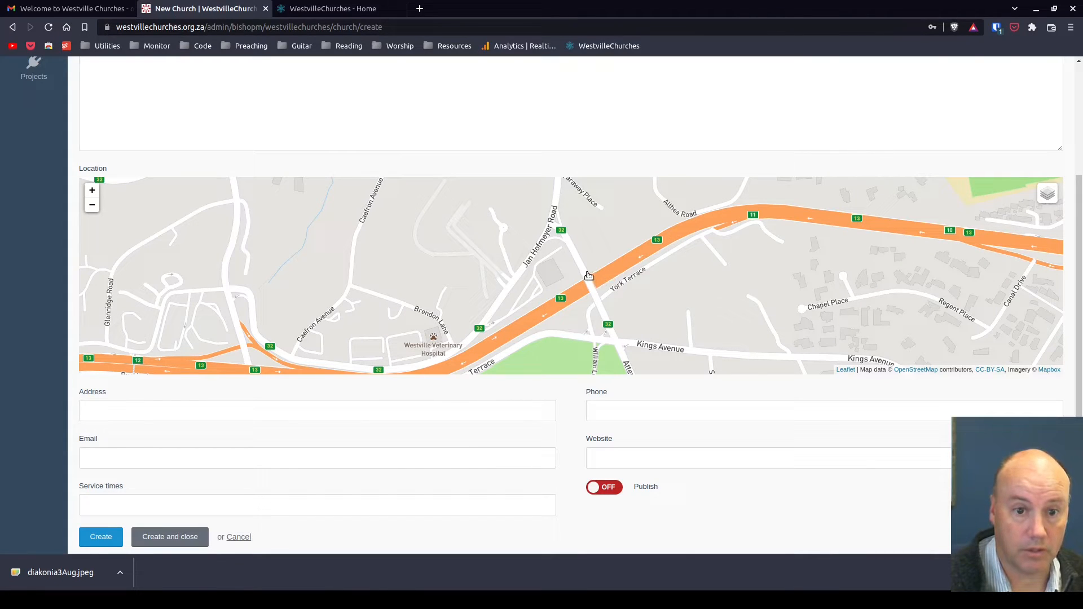
# Drop the church's location pin beside Jan Hofmeyr Road near York Terrace
pyautogui.click(553, 272)
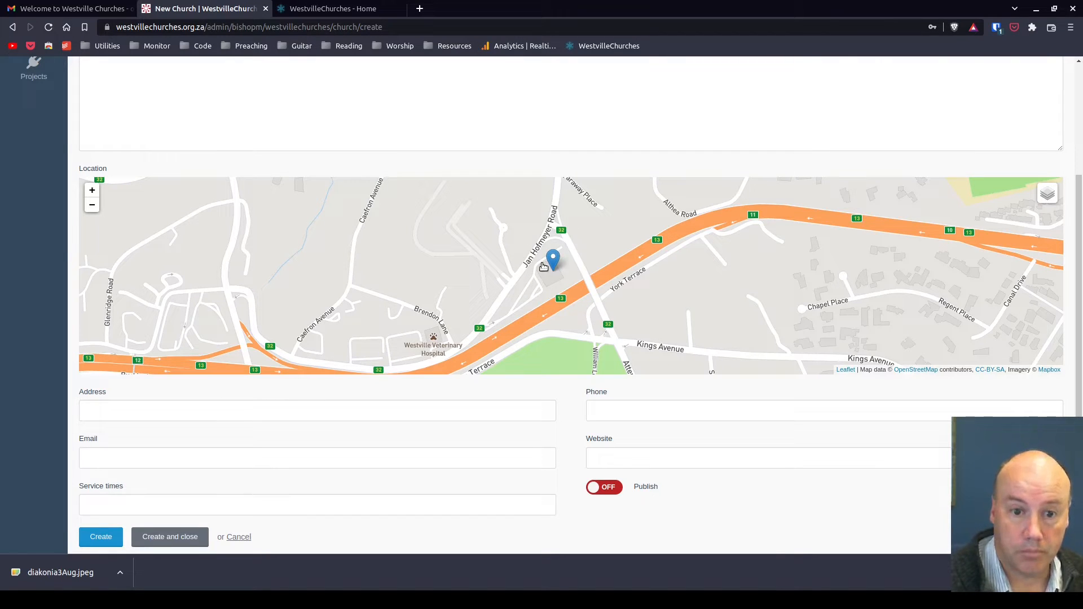
# Reposition the church's location pin beside Jan Hofmeyr Road, just north of the highway near York Terrace
pyautogui.click(620, 206)
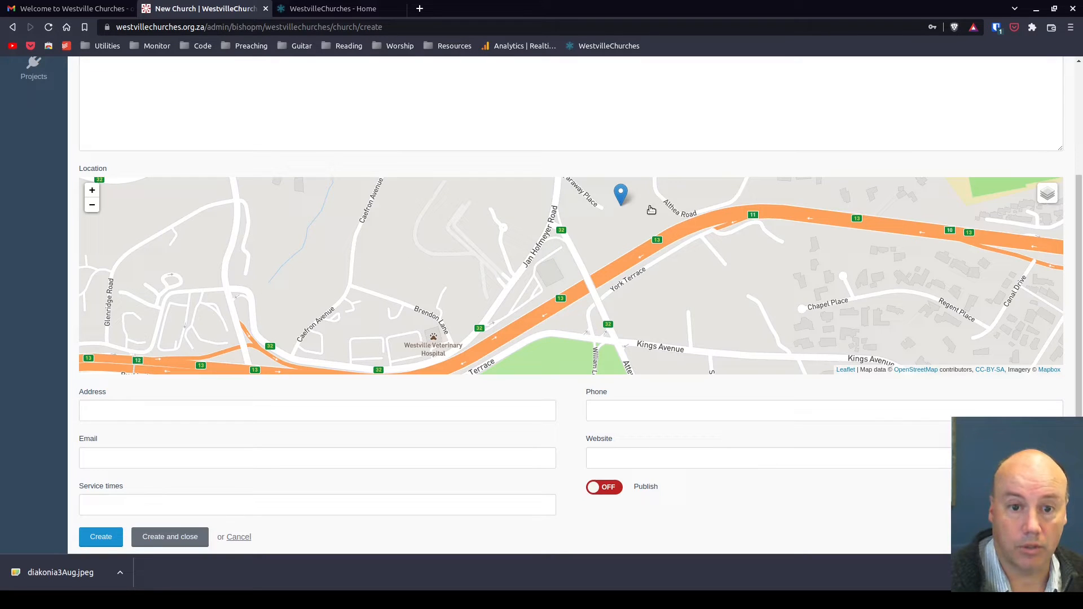
pyautogui.moveTo(618, 193)
pyautogui.mouseDown()
pyautogui.moveTo(566, 251)
pyautogui.moveTo(595, 219)
pyautogui.mouseUp()
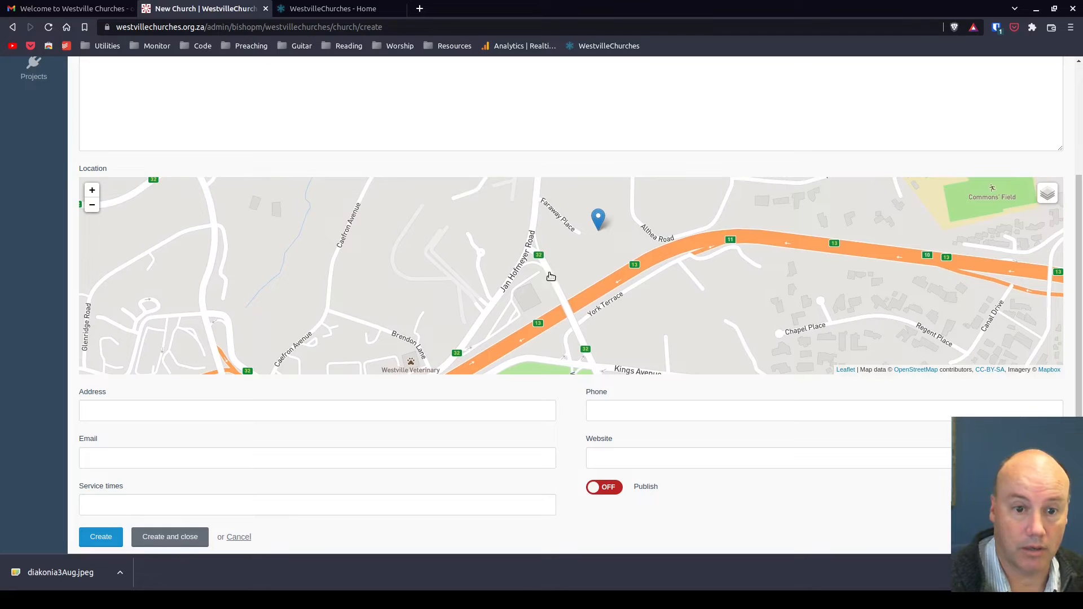
pyautogui.click(527, 300)
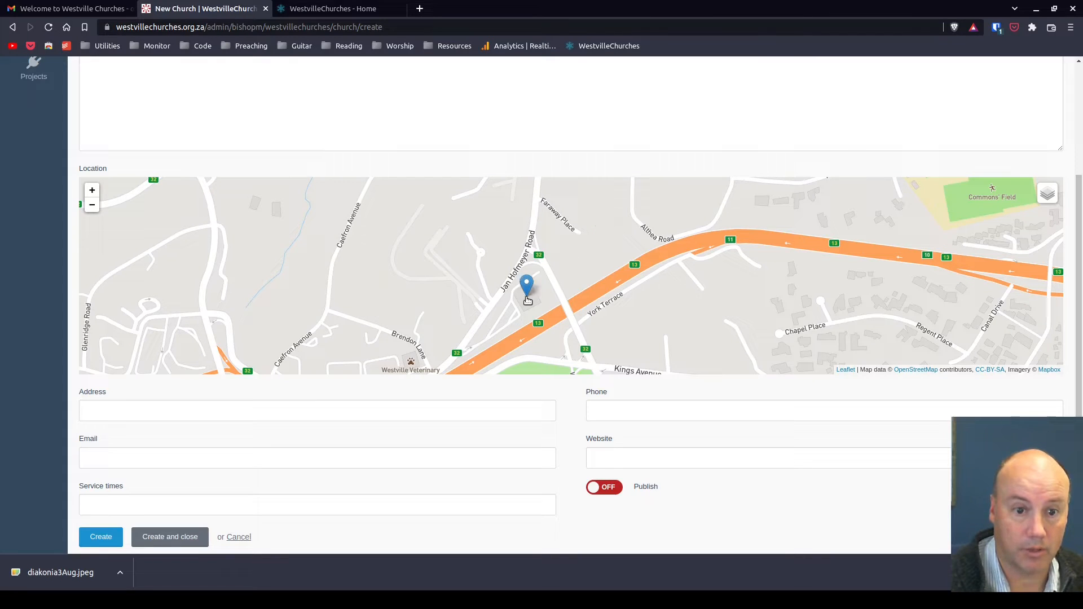
pyautogui.click(198, 414)
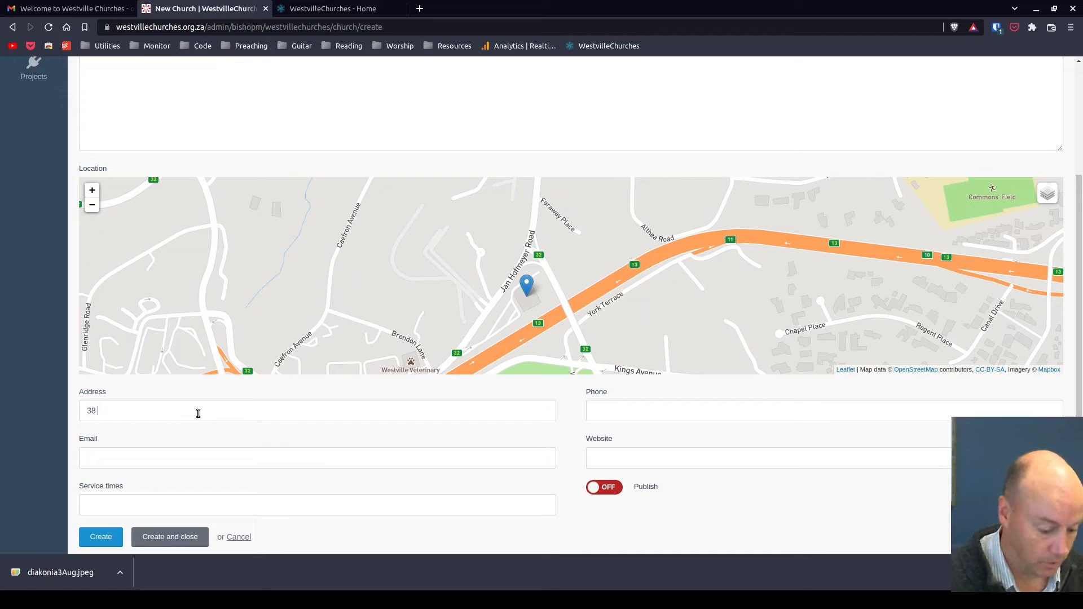
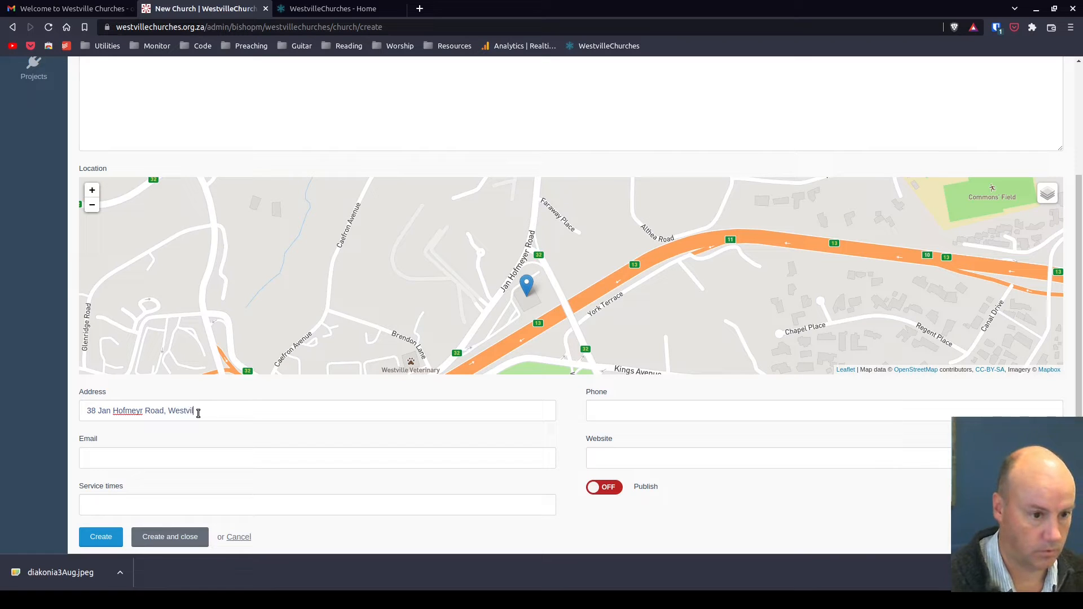
# Fill in the church's office e-mail address
pyautogui.click(188, 453)
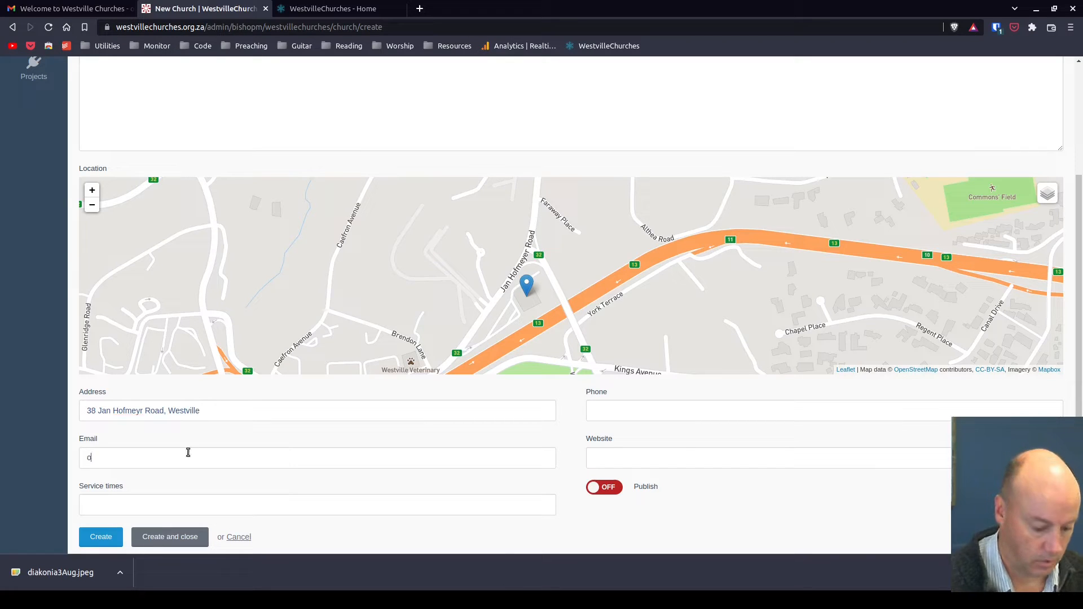
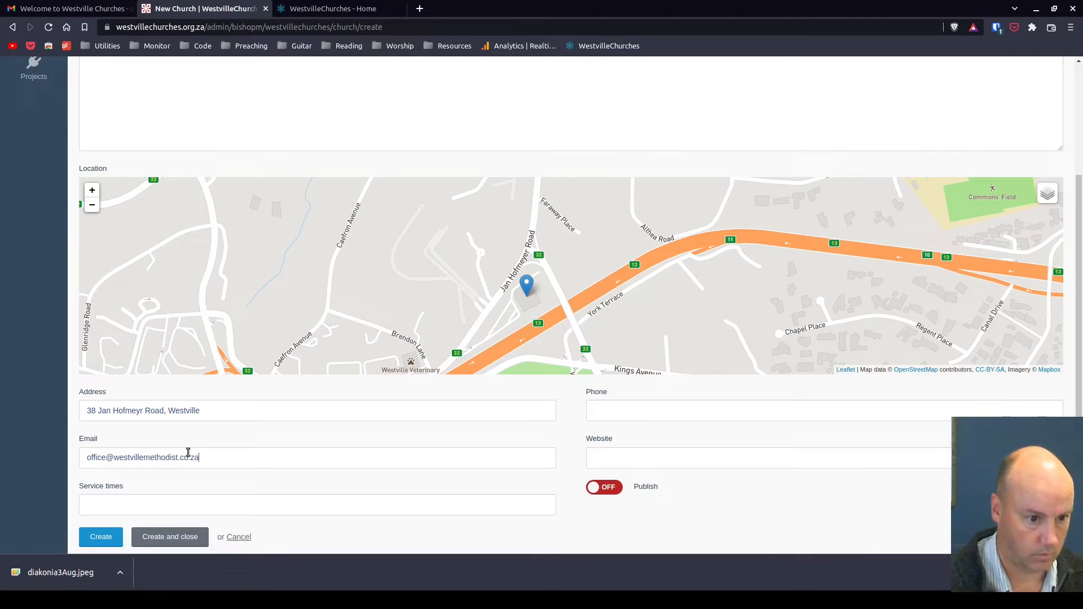
# Enter the service times '07h30, 09h00, 12h00 and 18h30'
pyautogui.click(181, 501)
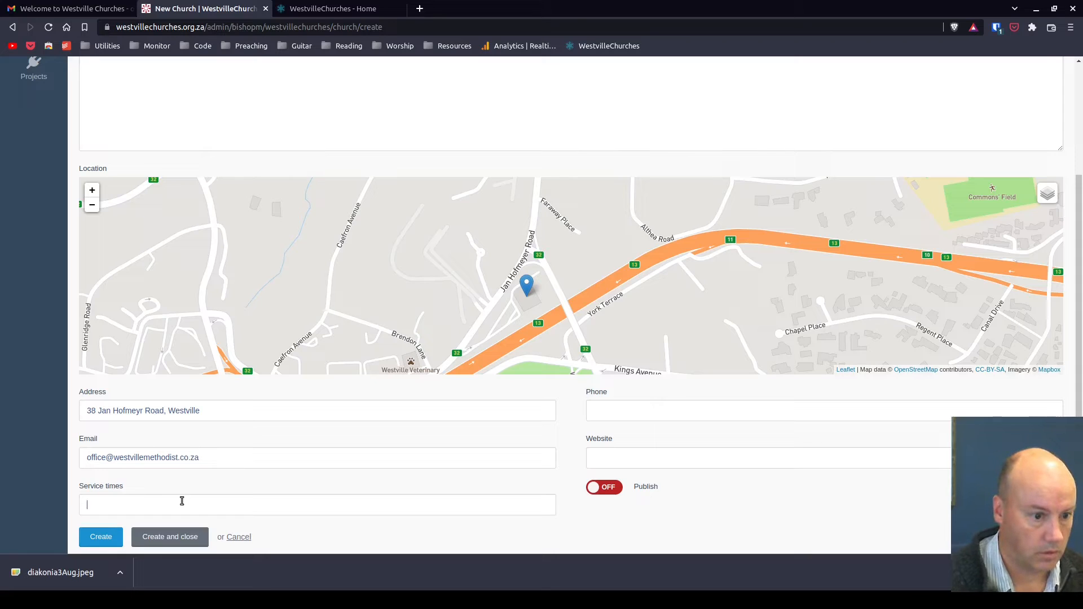
pyautogui.write('07h30')
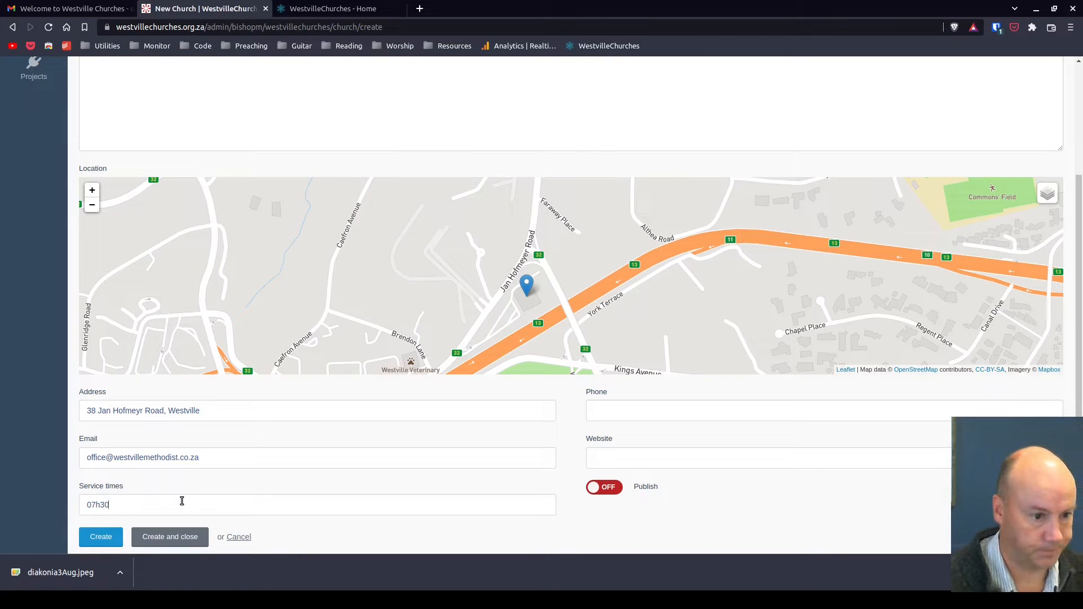
pyautogui.write(', 09h00')
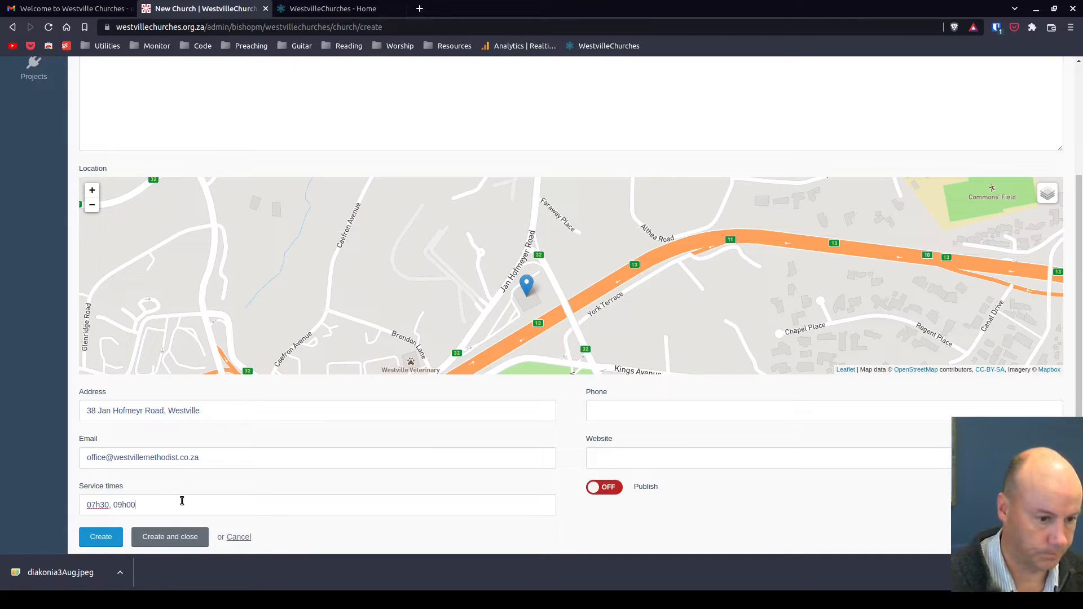
pyautogui.write(', 12h00')
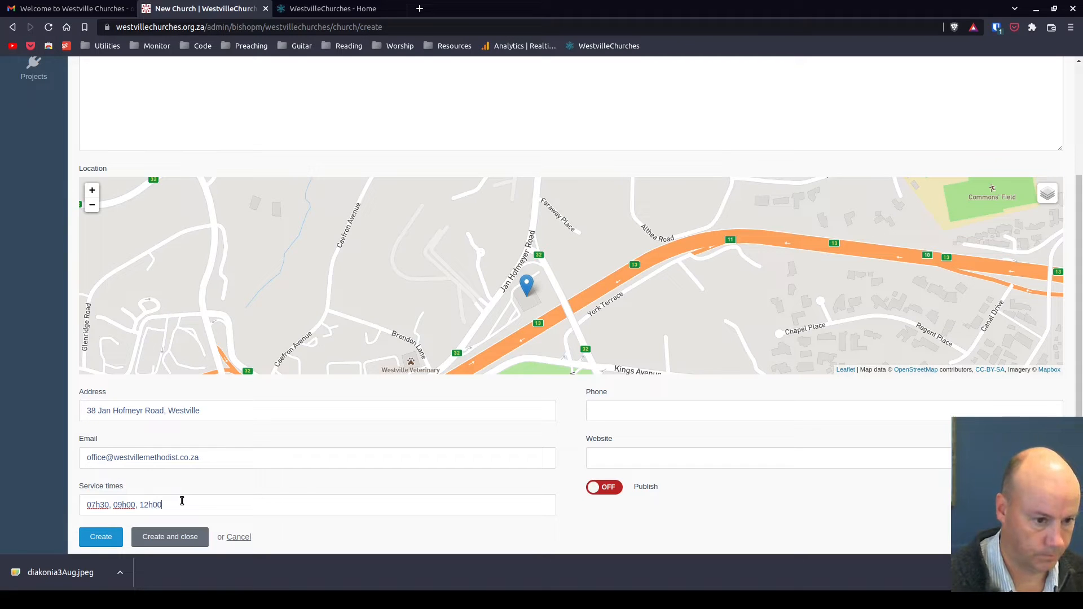
pyautogui.write(' and 18h30')
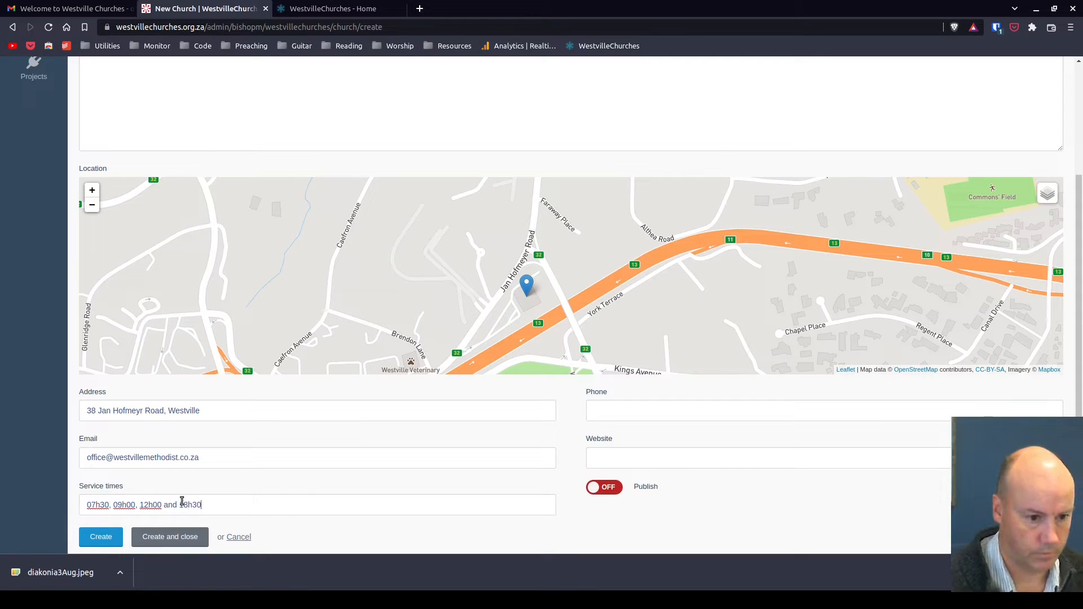
pyautogui.click(650, 464)
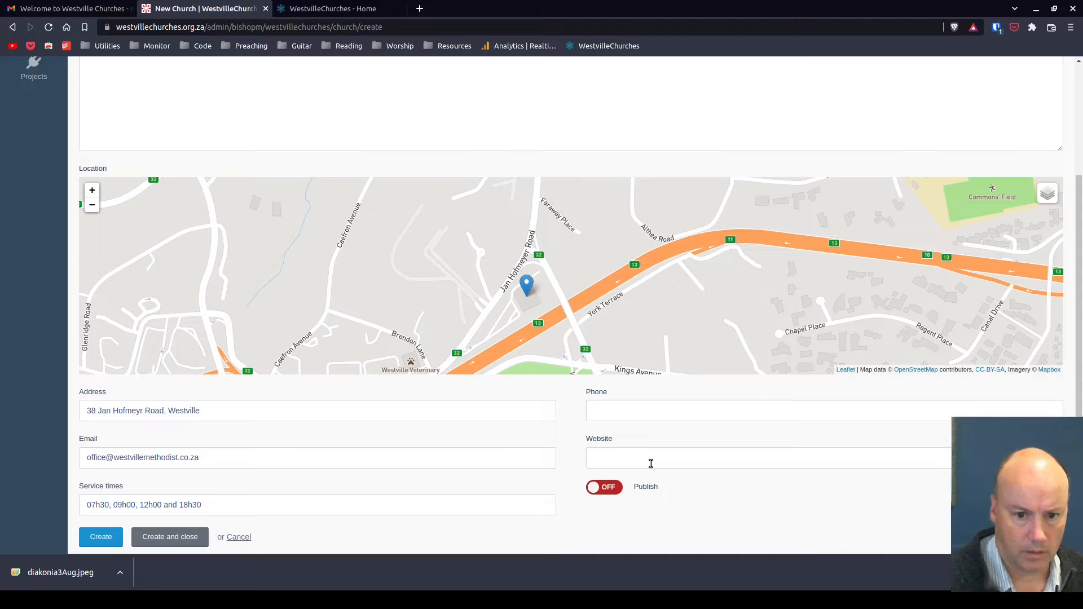
pyautogui.write('https')
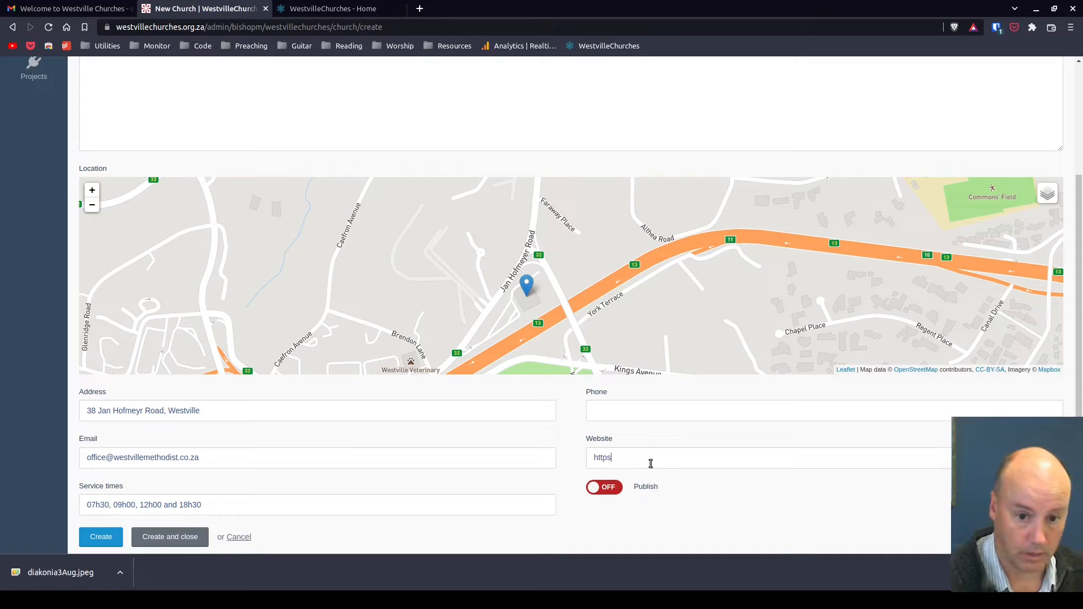
pyautogui.write('://www.')
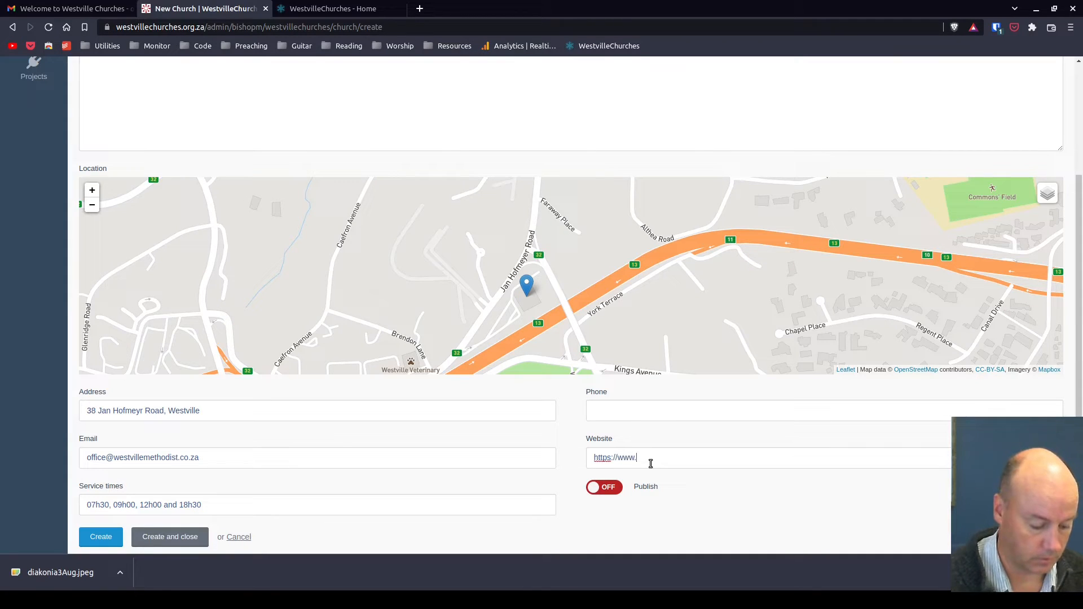
pyautogui.write('westvillemethodist.co.')
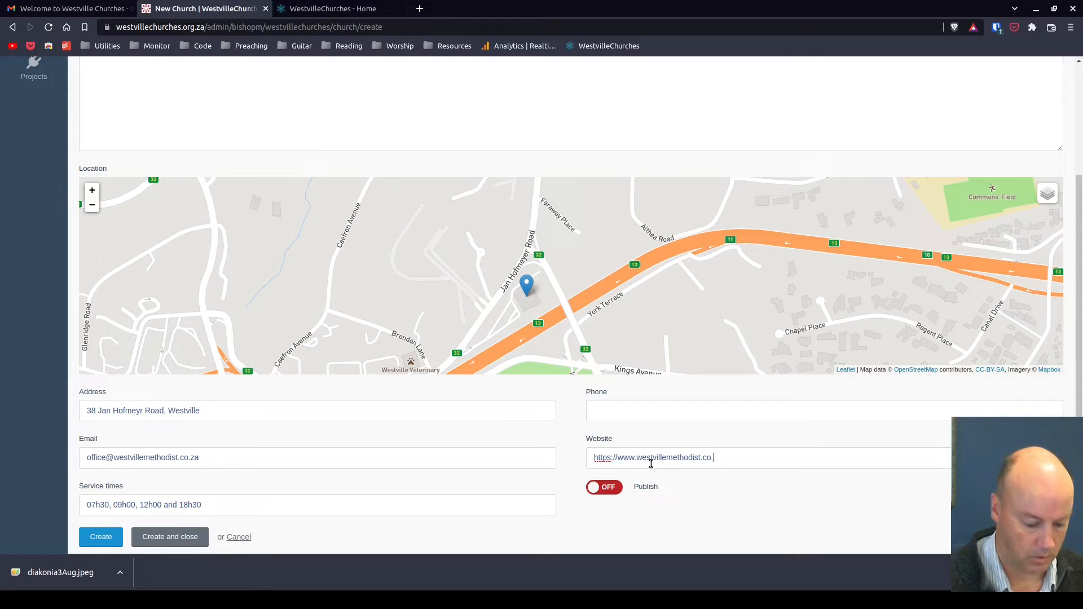
pyautogui.write('za')
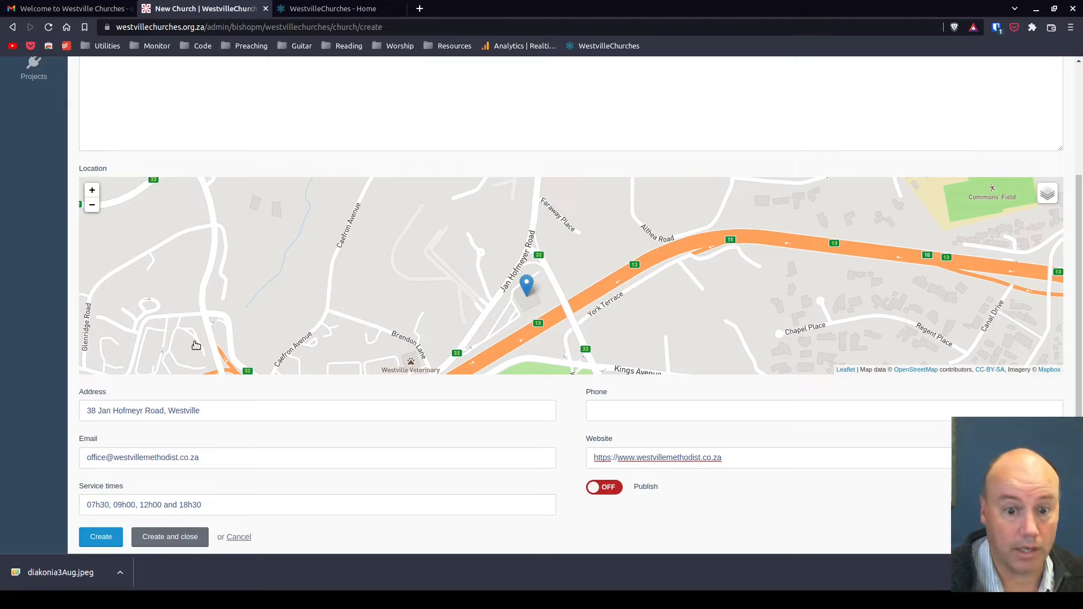
pyautogui.click(617, 491)
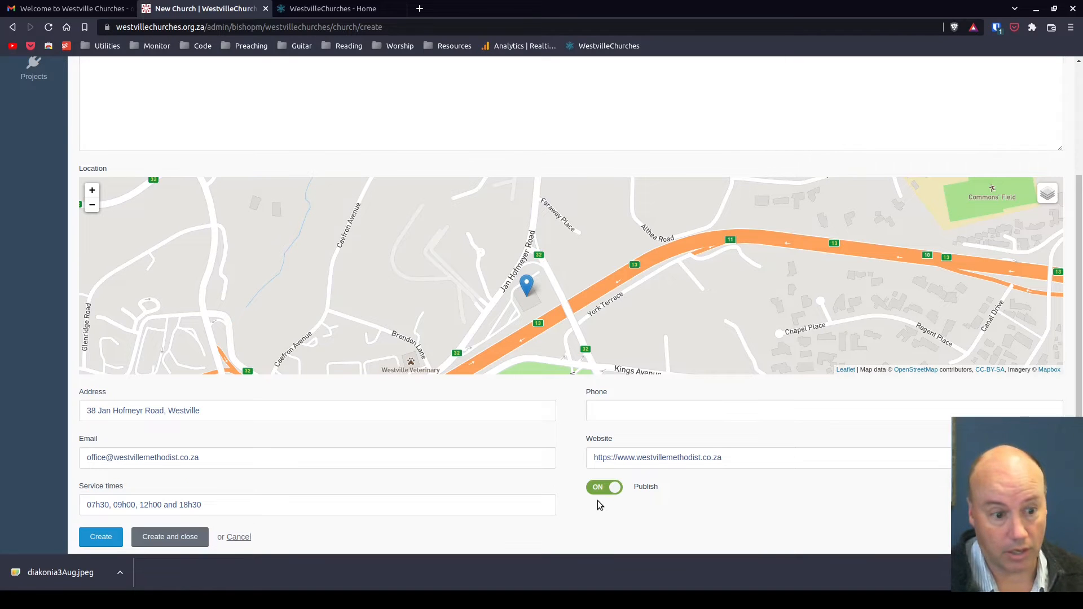
# Create the new church entry and close the form
pyautogui.scroll(-1, 589, 498)
pyautogui.click(170, 530)
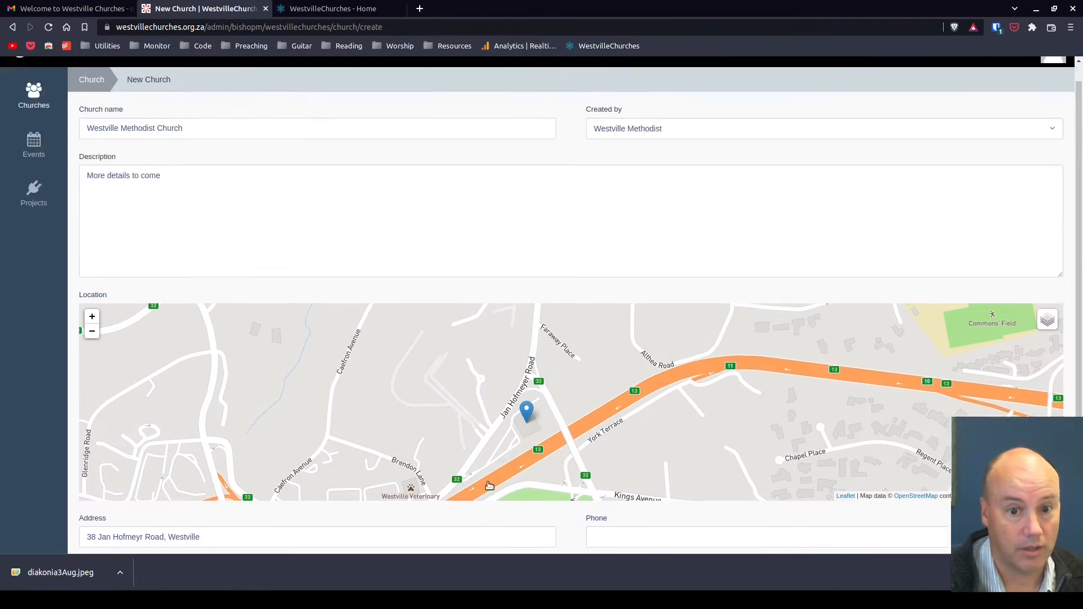
pyautogui.scroll(-2, 381, 538)
pyautogui.scroll(-1, 381, 537)
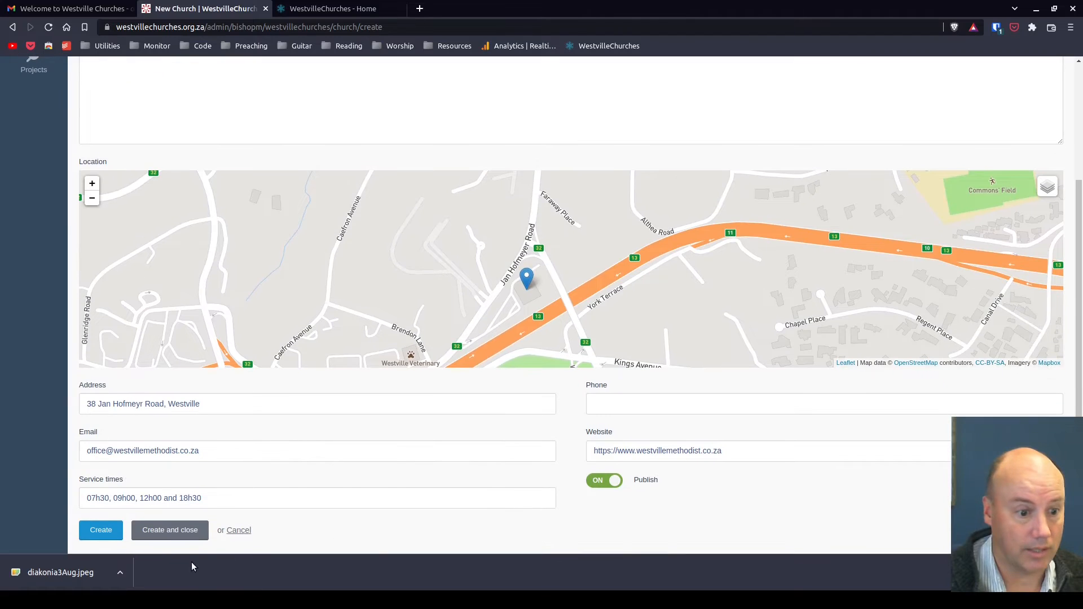
pyautogui.click(168, 532)
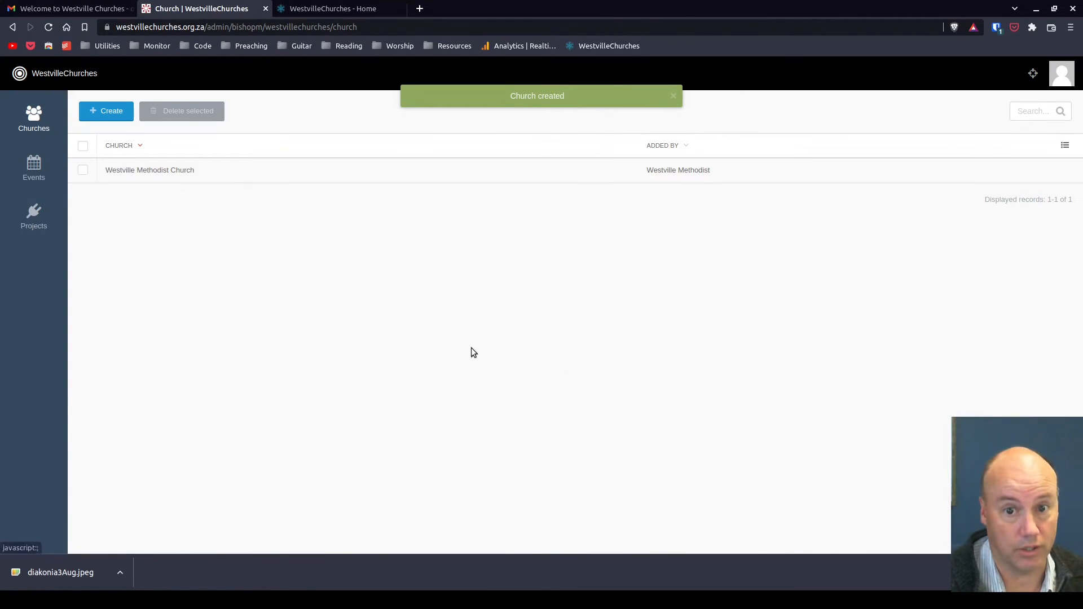
# View the new church's listing and detail page on the public Westville Churches site
pyautogui.click(333, 9)
pyautogui.click(173, 68)
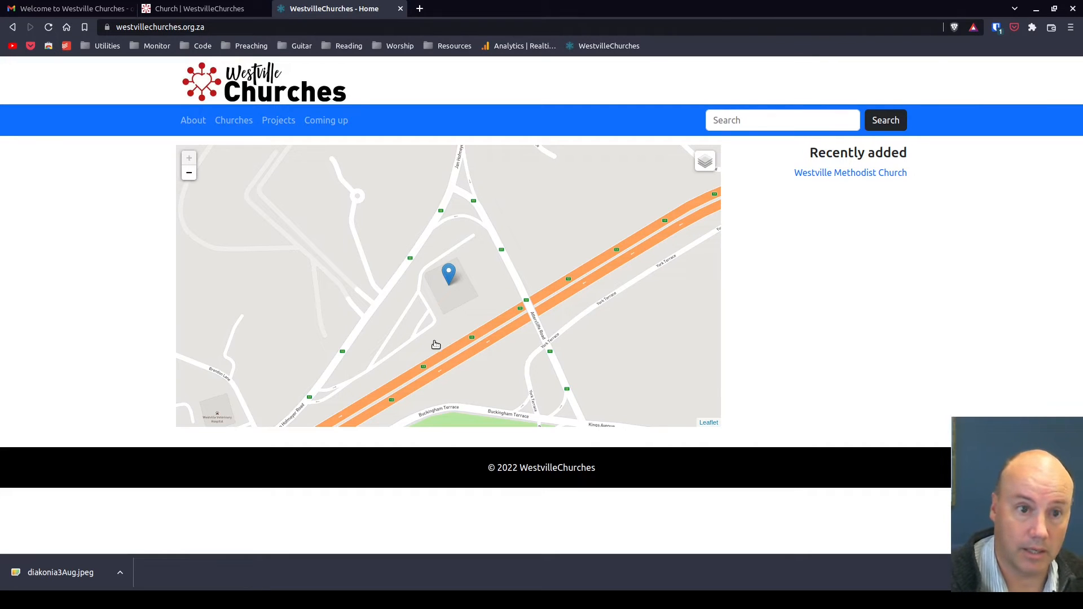
pyautogui.click(236, 120)
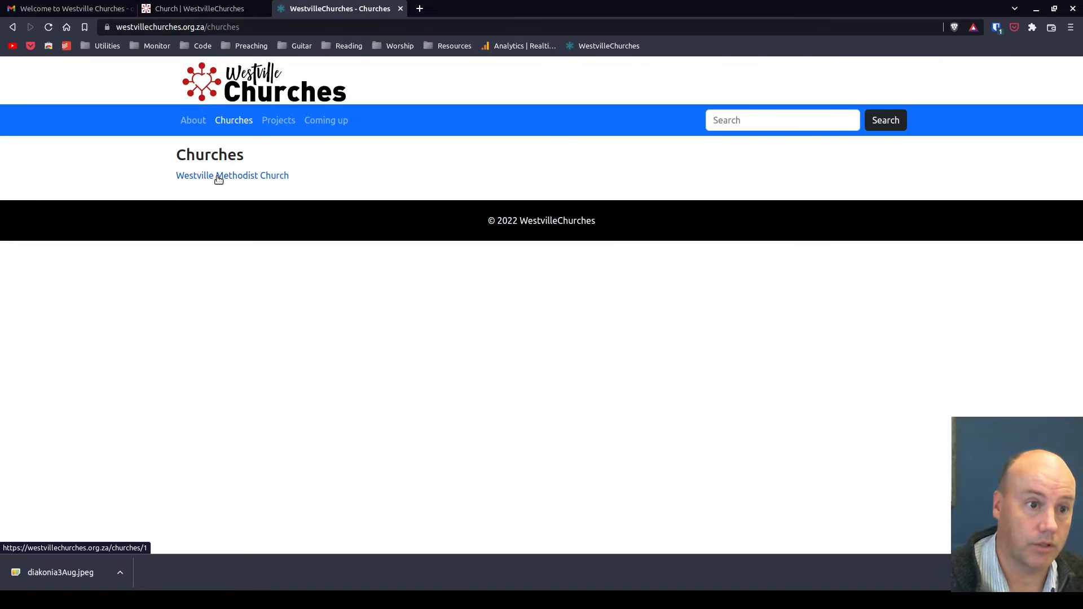
pyautogui.click(218, 177)
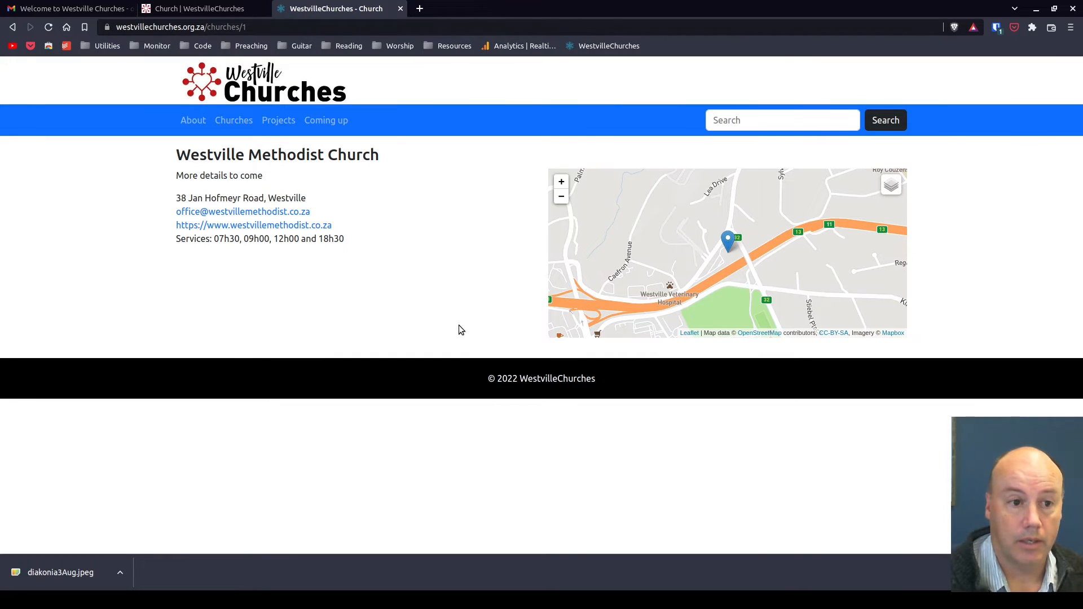
# Open the Westville Methodist Church entry in the admin area for editing and save it
pyautogui.click(203, 9)
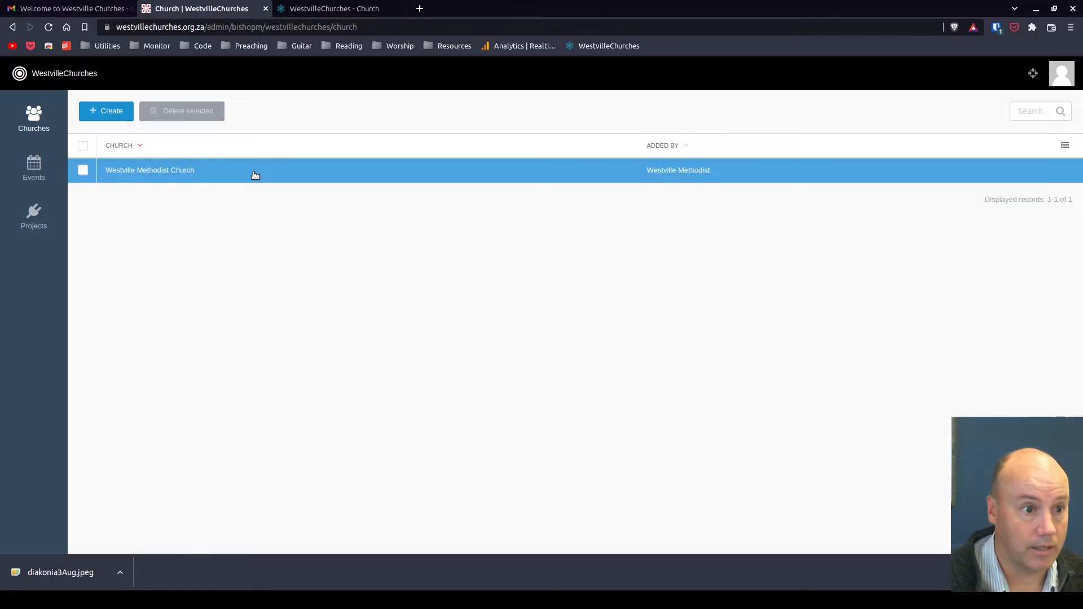
pyautogui.click(255, 175)
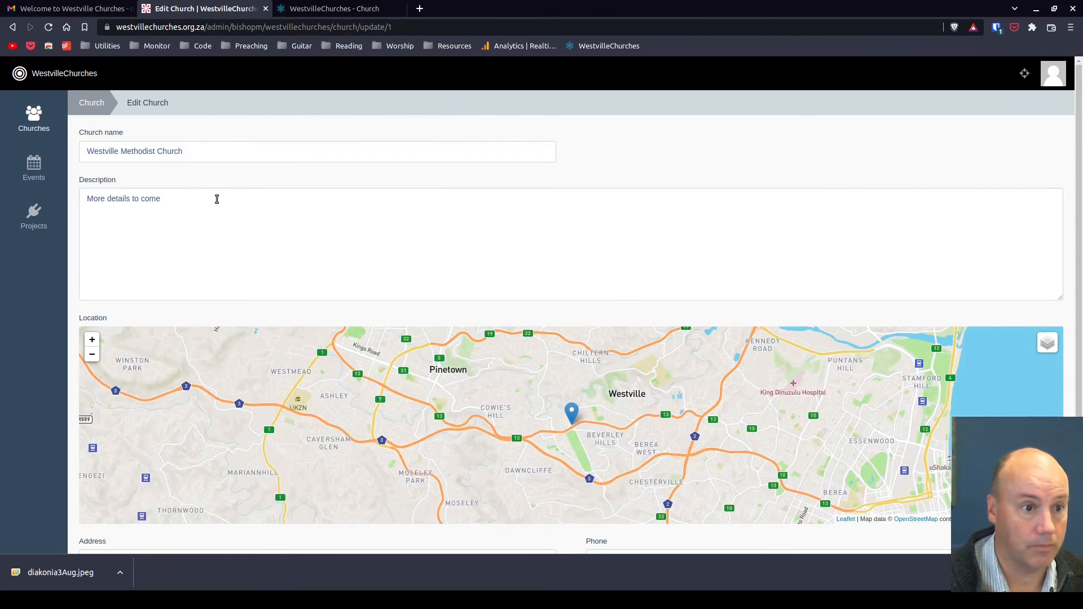
pyautogui.click(217, 199)
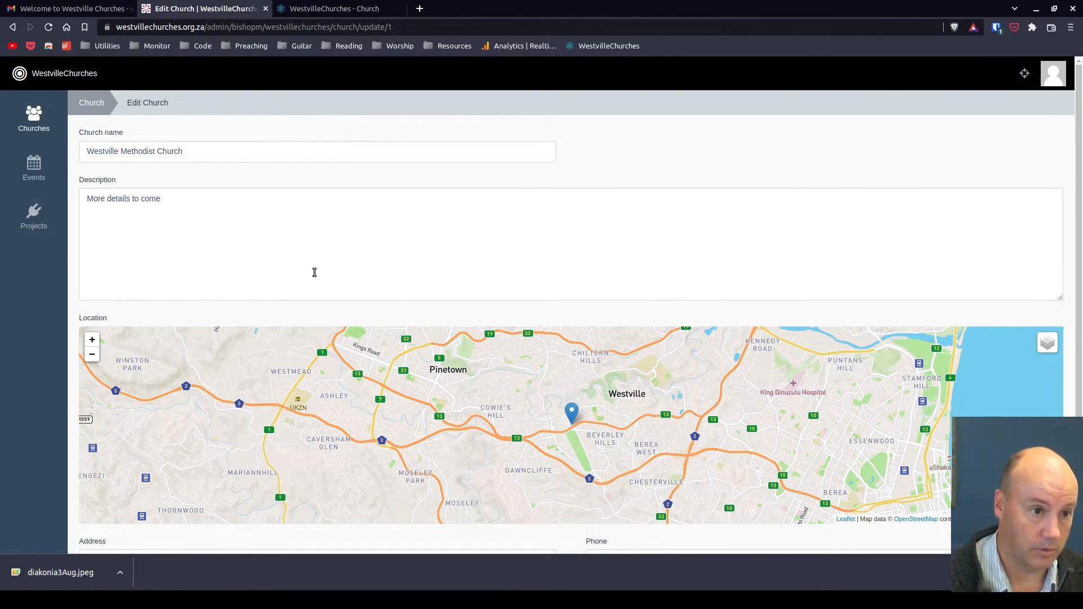
pyautogui.scroll(-3, 435, 287)
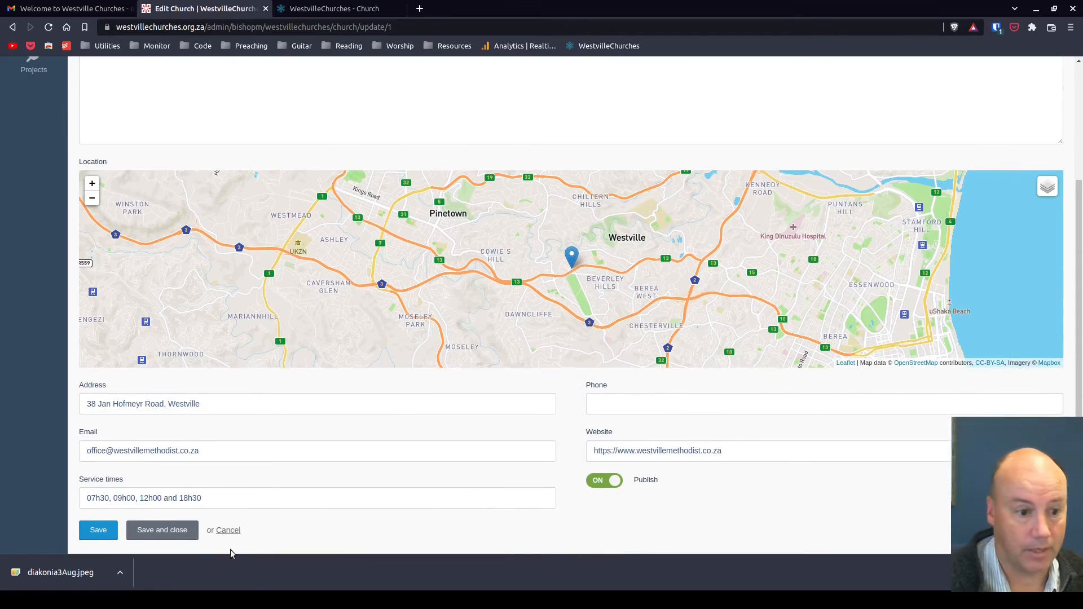
pyautogui.click(91, 535)
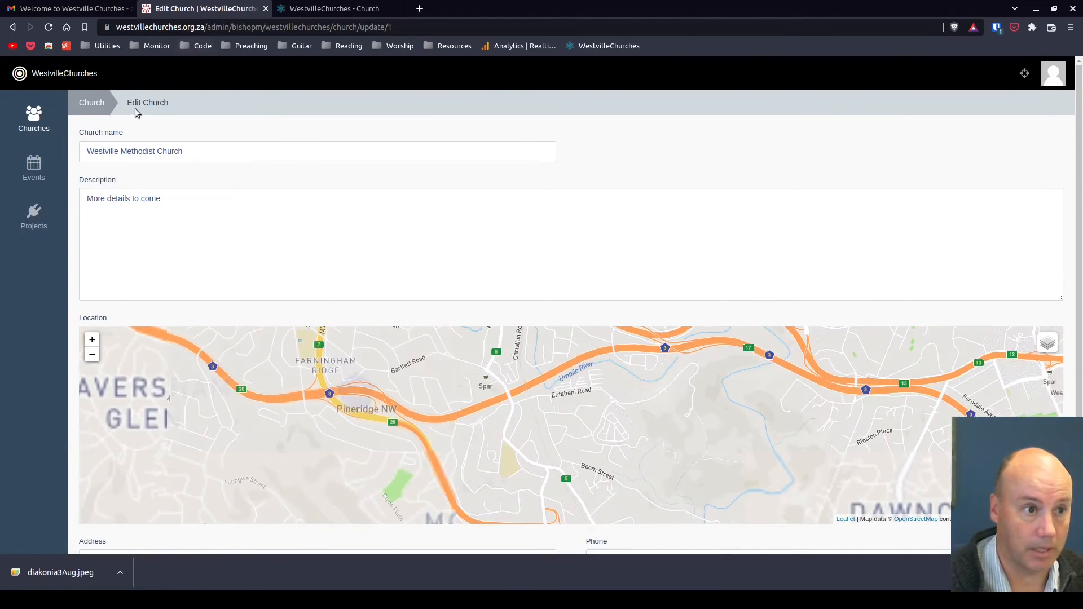
# Start a new project and name it Soup kitchen
pyautogui.click(34, 217)
pyautogui.click(107, 108)
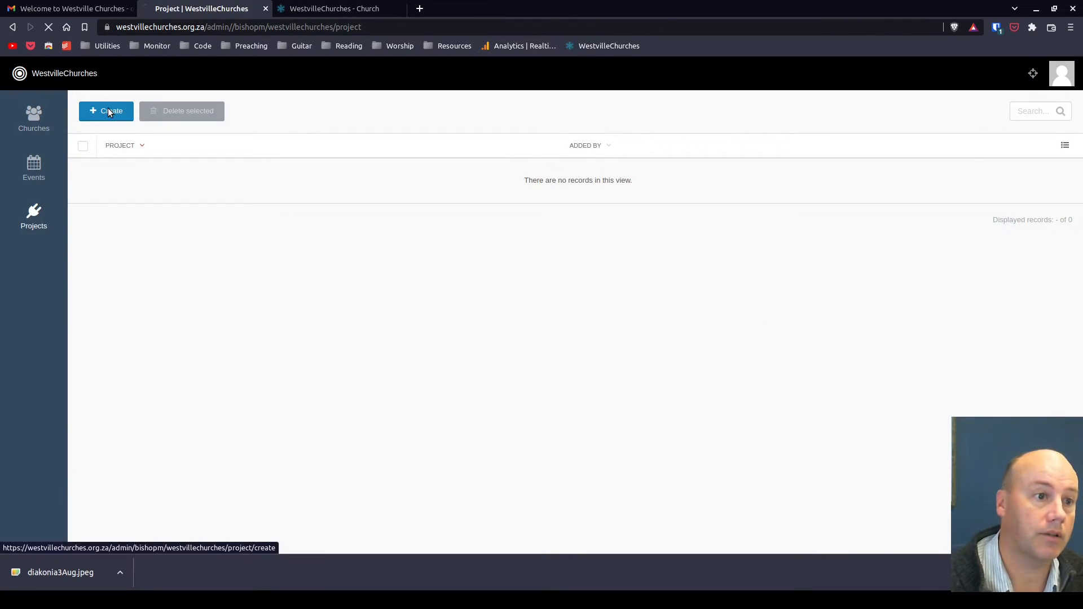
pyautogui.click(141, 155)
pyautogui.write('Sou')
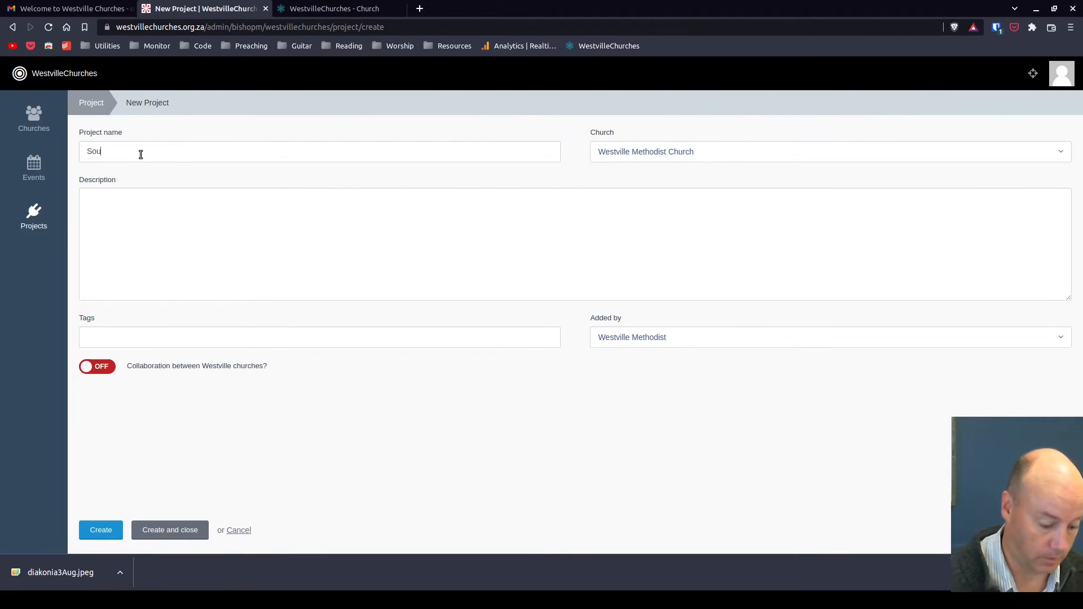
pyautogui.write('p kitchen')
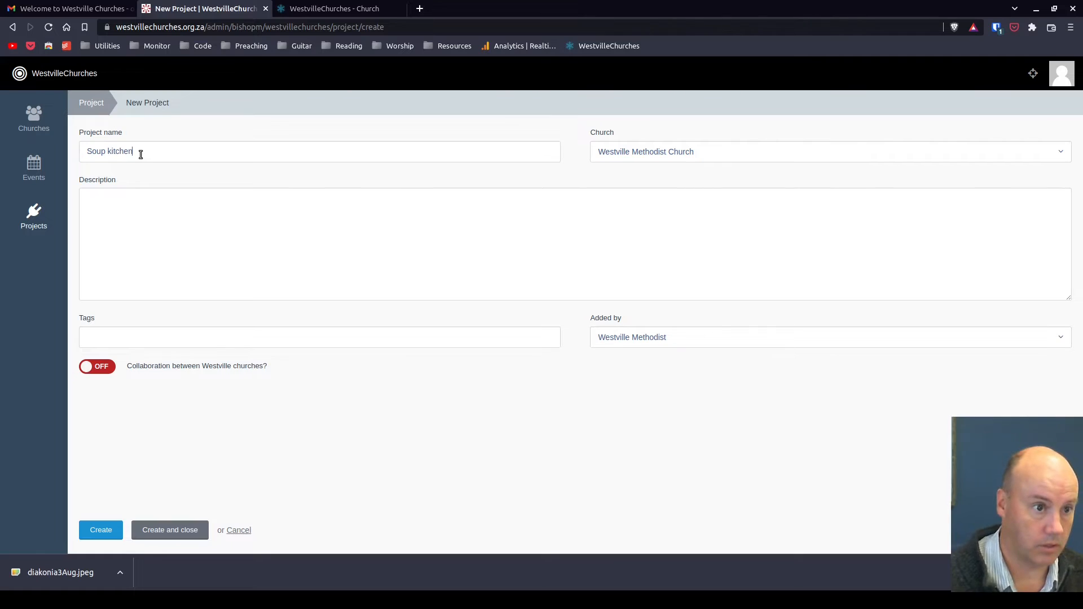
pyautogui.write('Mo')
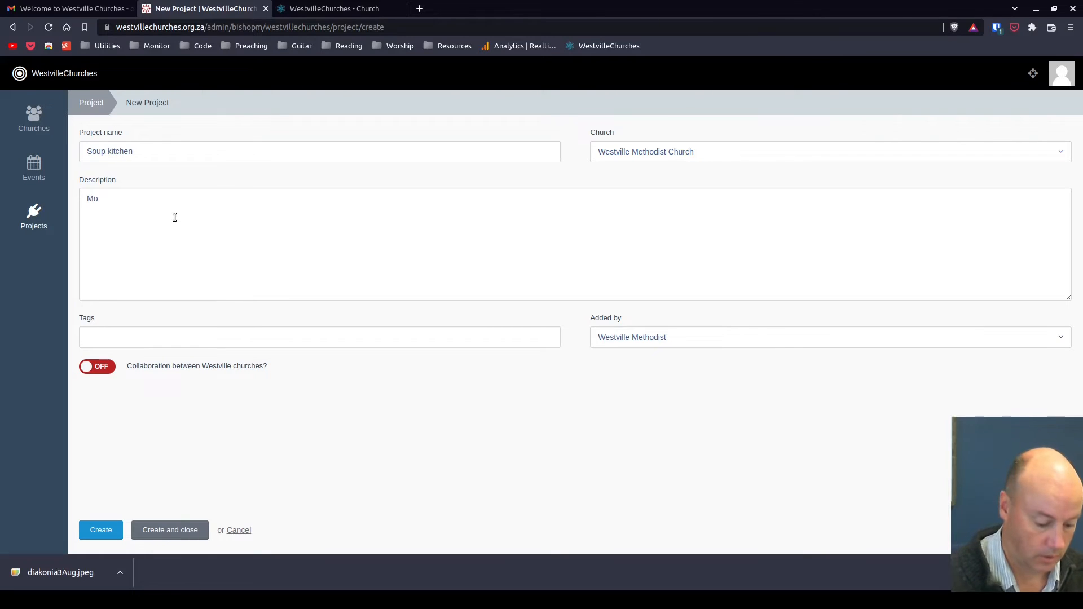
pyautogui.write('re details here')
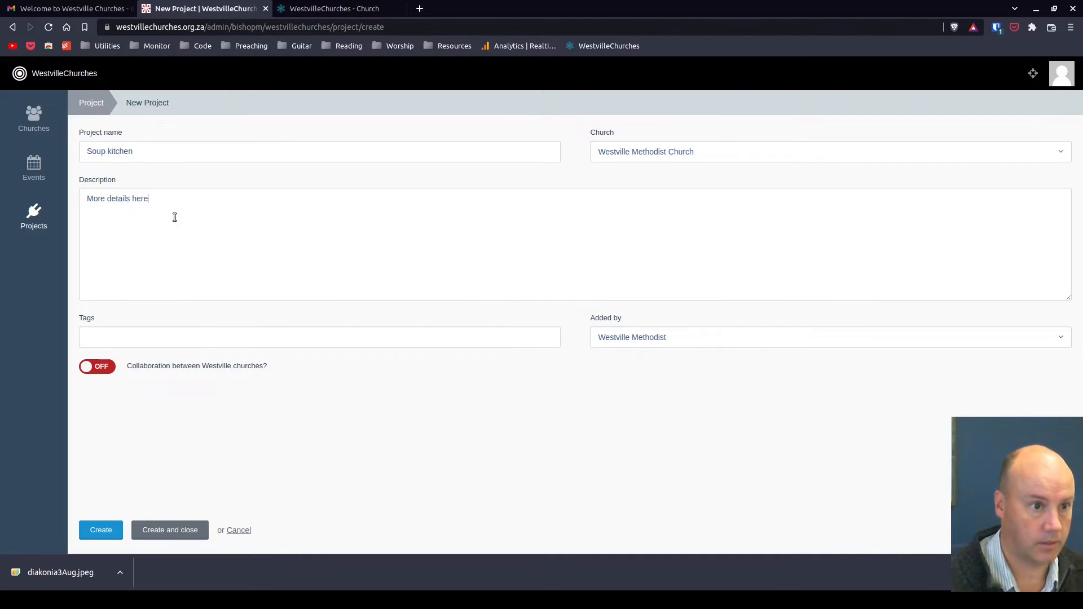
# Enter the description "More details here" and add the tags relief and feeding scheme
pyautogui.click(181, 343)
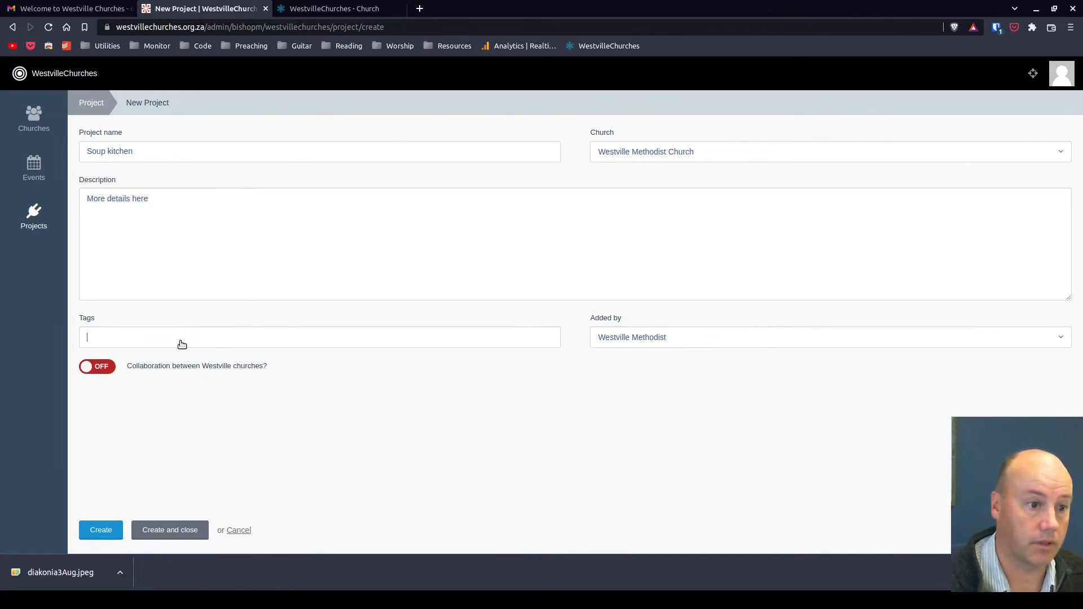
pyautogui.write('re')
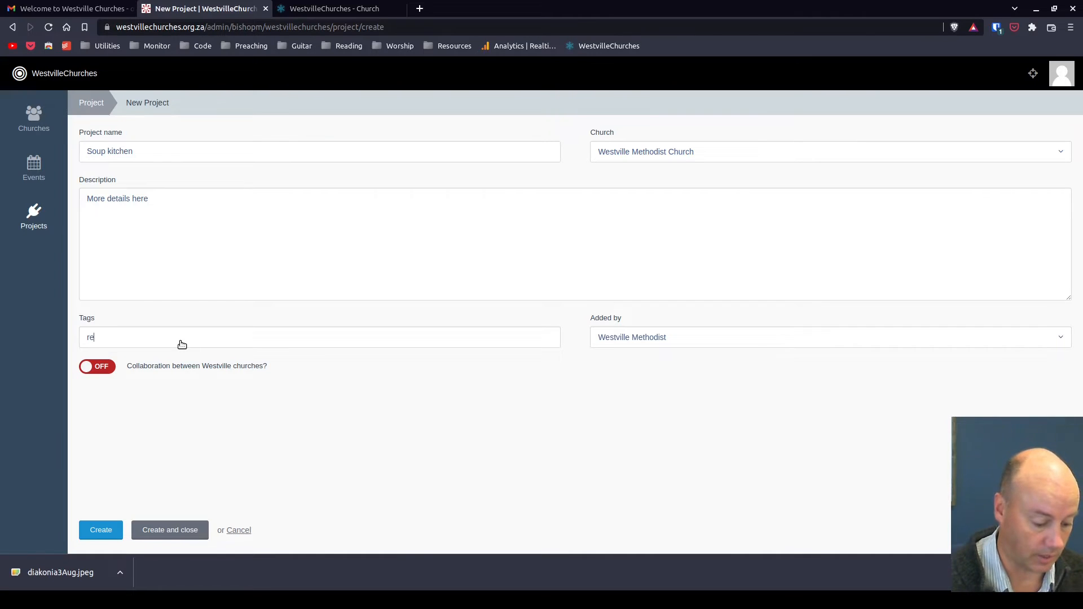
pyautogui.write('lief')
pyautogui.press('Return')
pyautogui.write('fe')
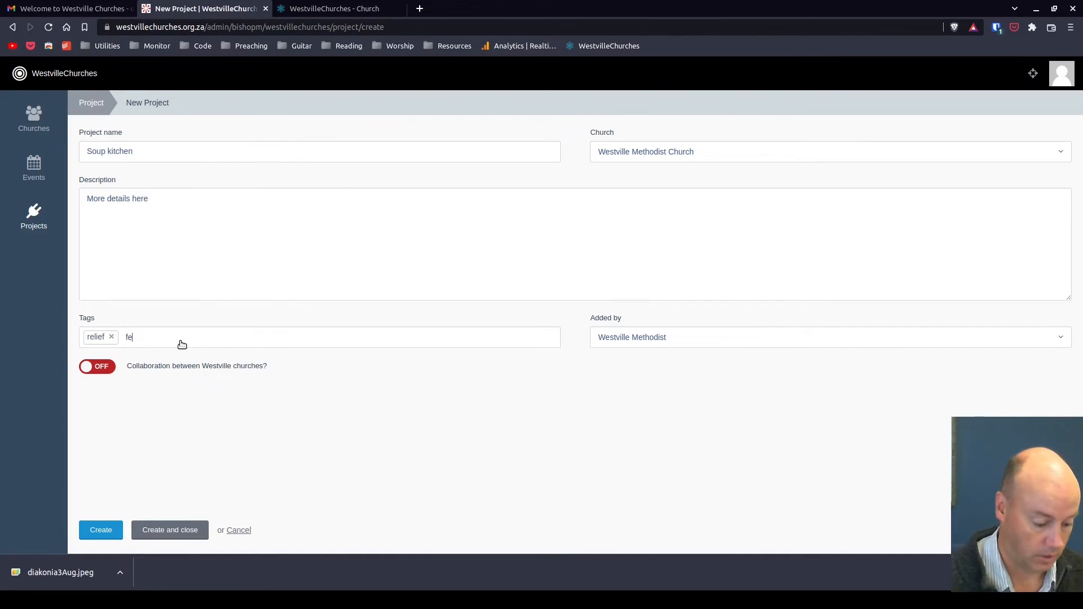
pyautogui.write('eding scheme')
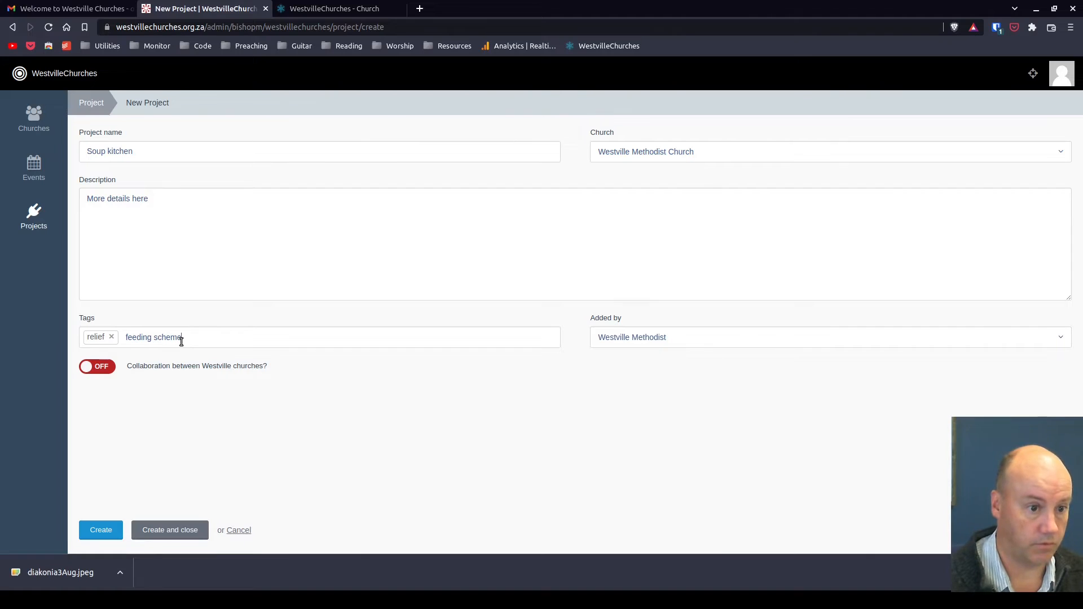
pyautogui.press('Return')
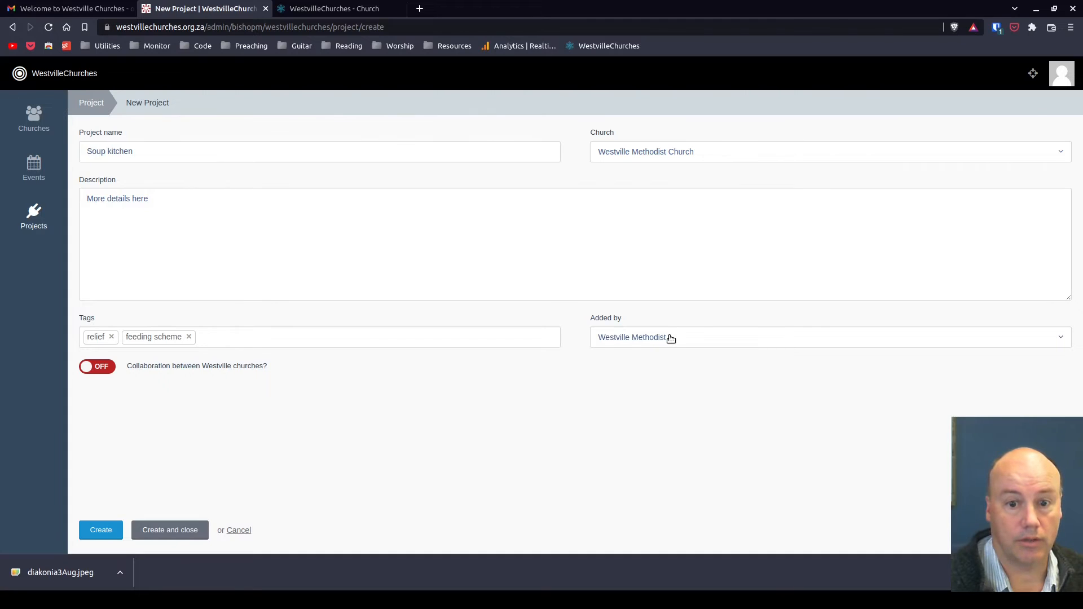
# Keep Westville Methodist Church as the project's church and create the project, closing the form
pyautogui.click(714, 158)
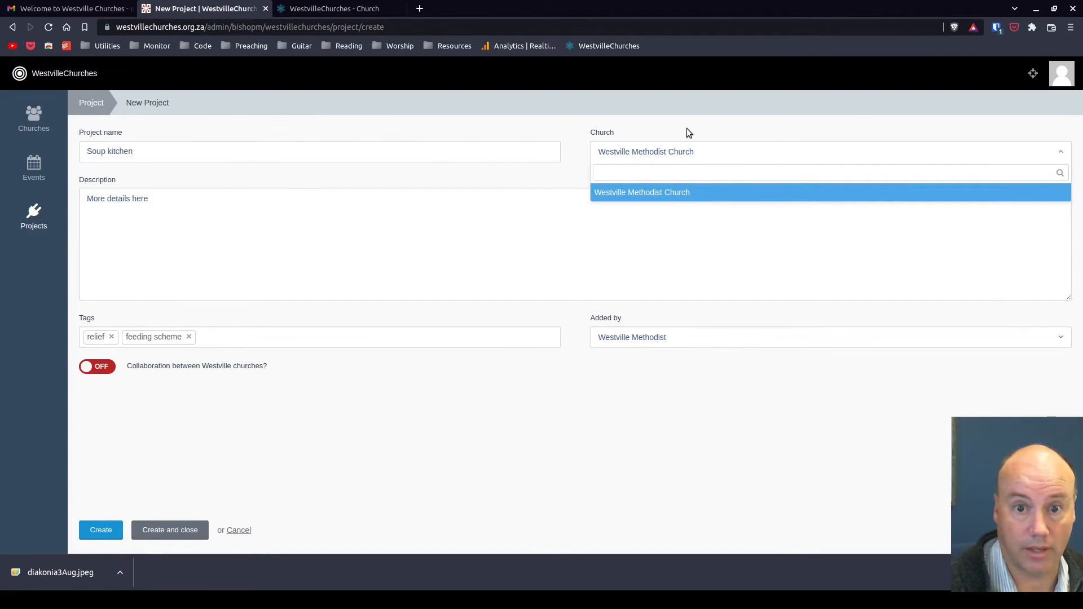
pyautogui.click(683, 144)
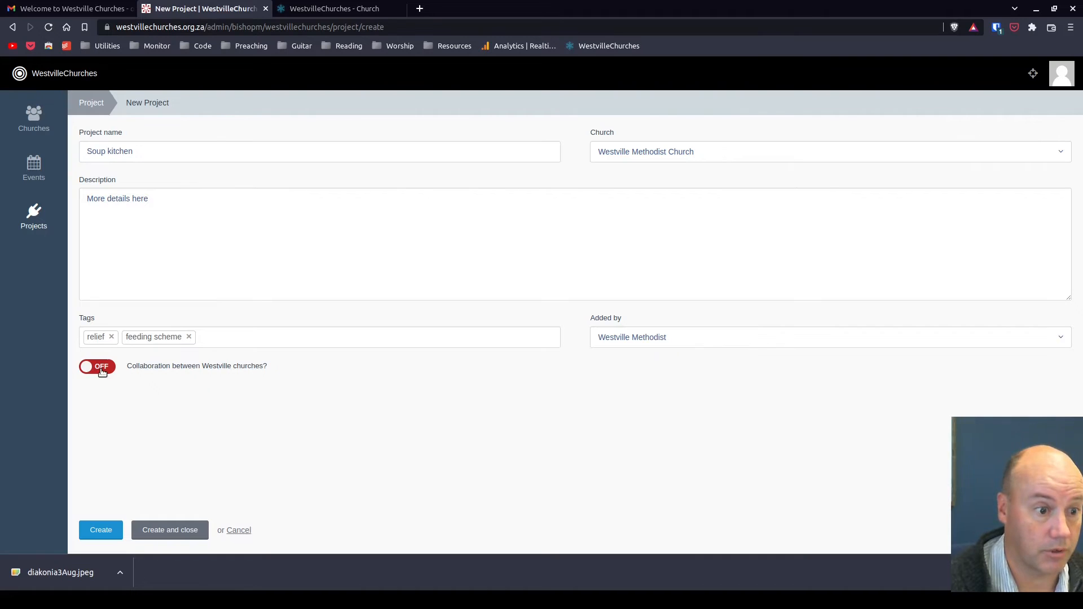
pyautogui.click(153, 533)
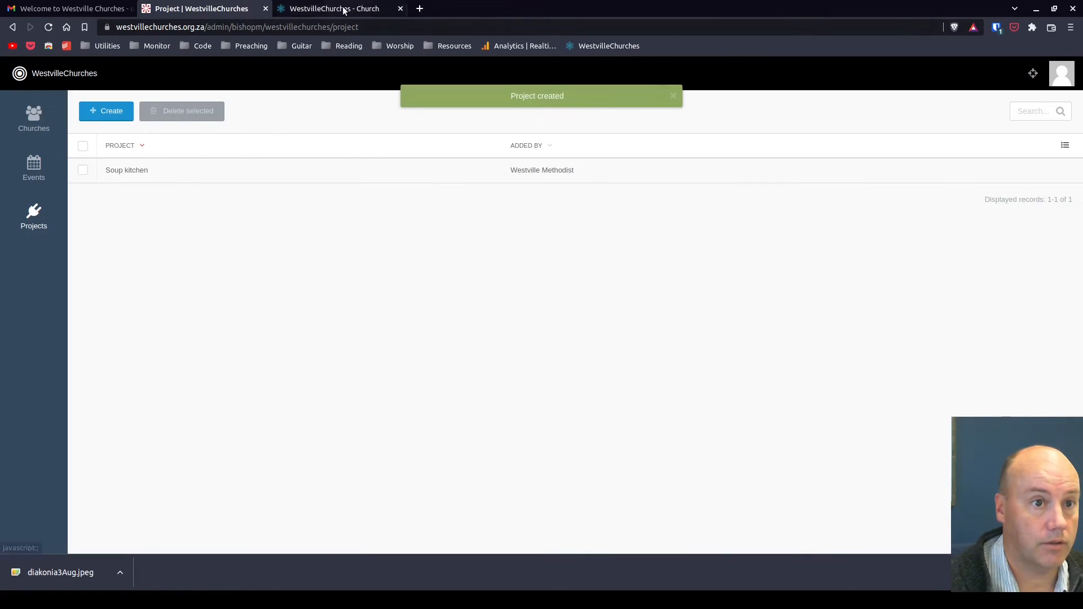
# View the Soup kitchen project and its relief tag page on the public site, then return to the admin area
pyautogui.click(344, 8)
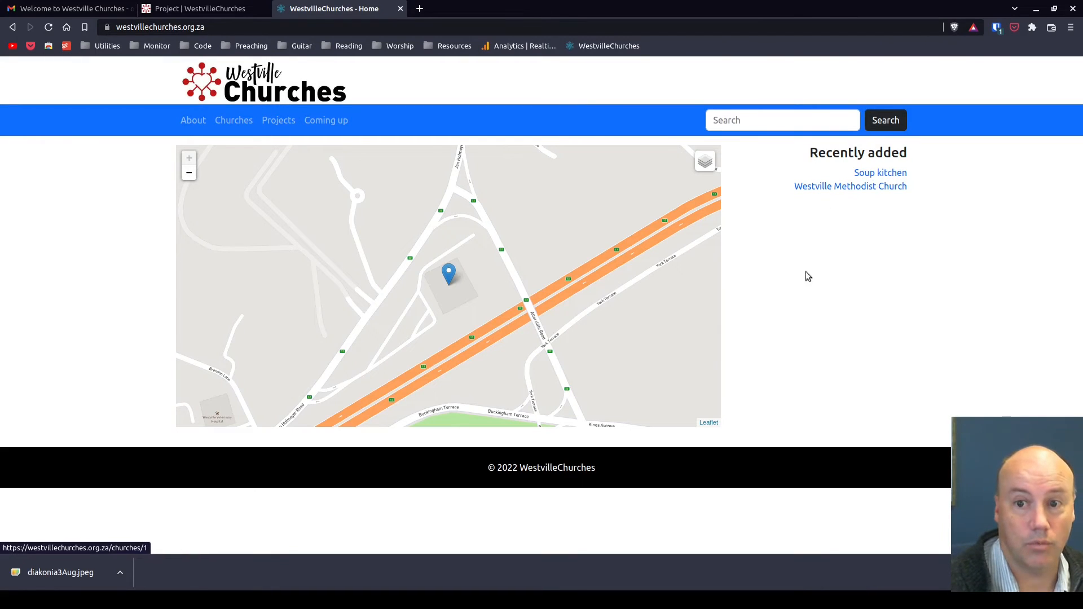
pyautogui.click(273, 125)
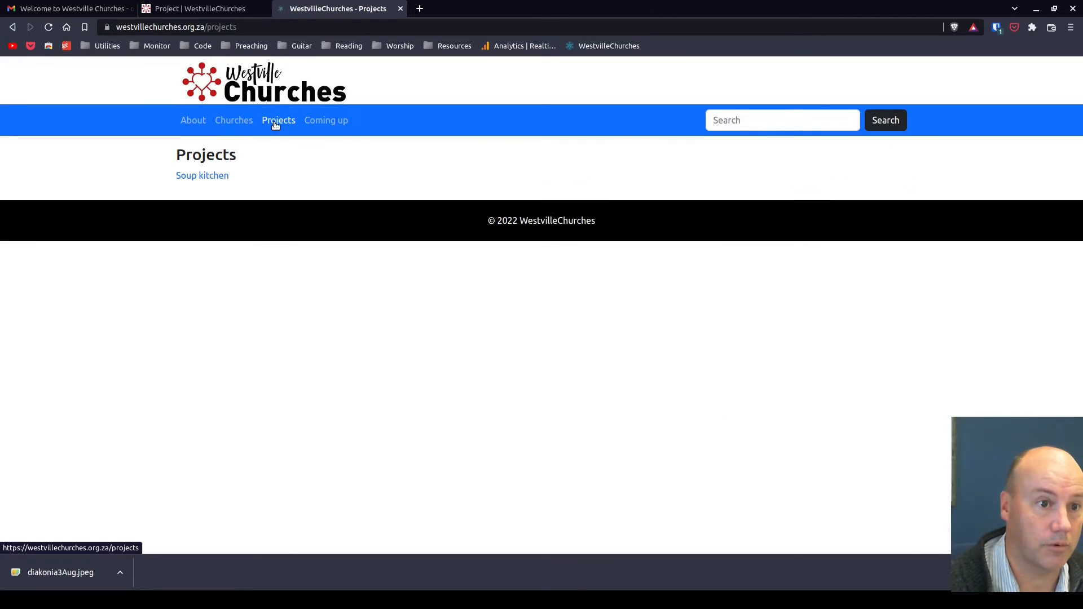
pyautogui.click(202, 177)
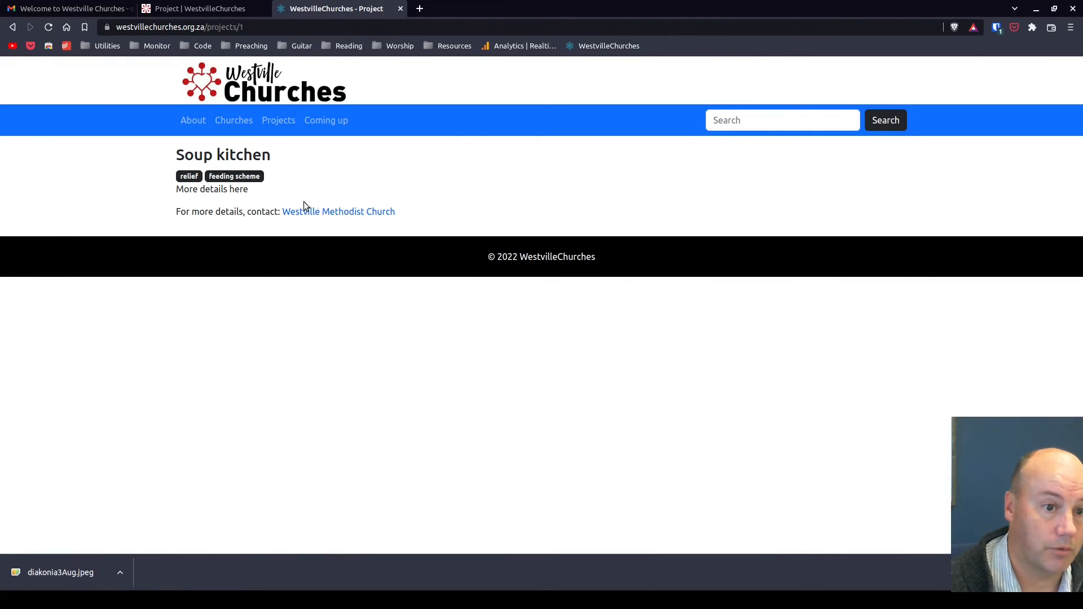
pyautogui.click(190, 178)
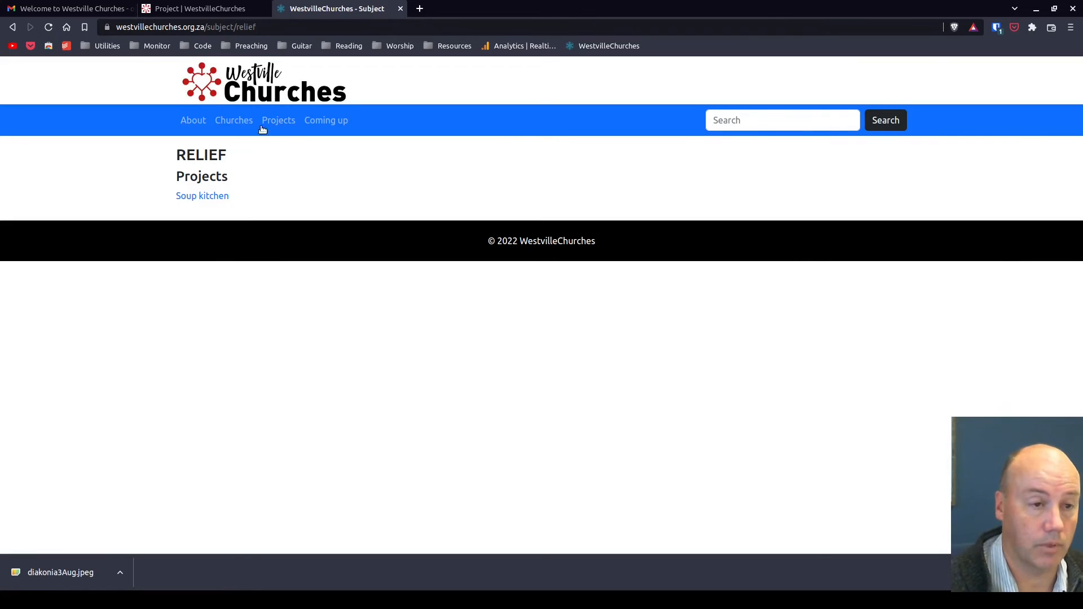
pyautogui.click(248, 76)
pyautogui.click(191, 9)
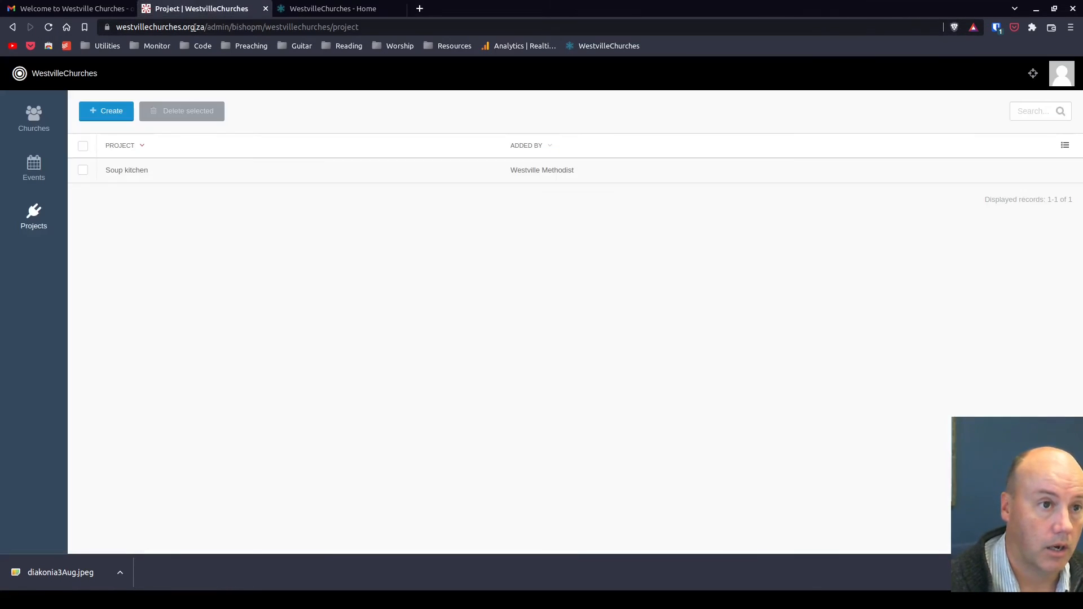
# Start a new event and name it Diakonia workshop
pyautogui.click(35, 169)
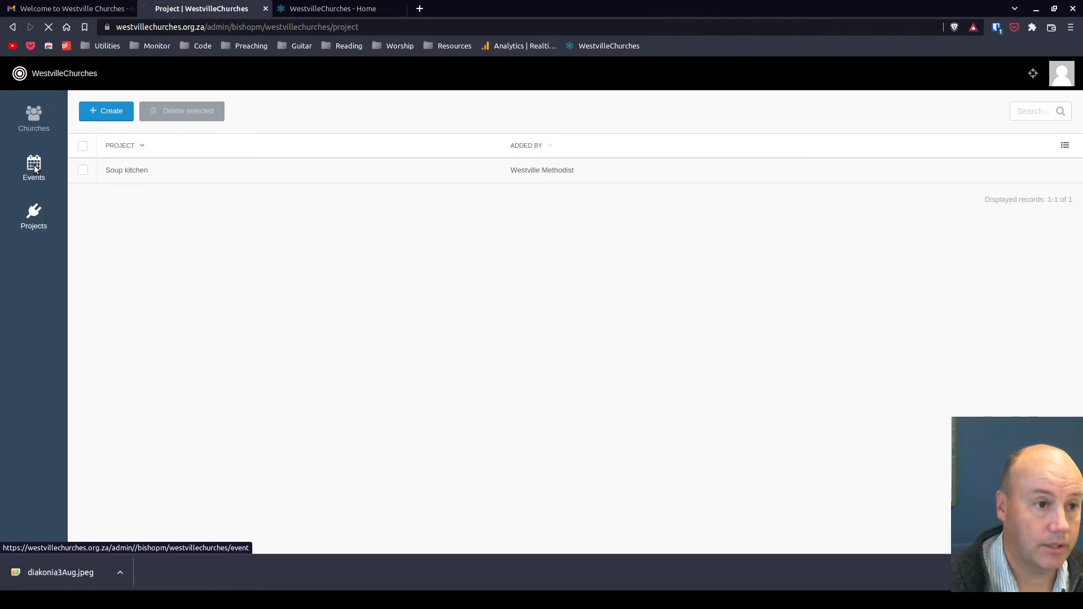
pyautogui.click(110, 122)
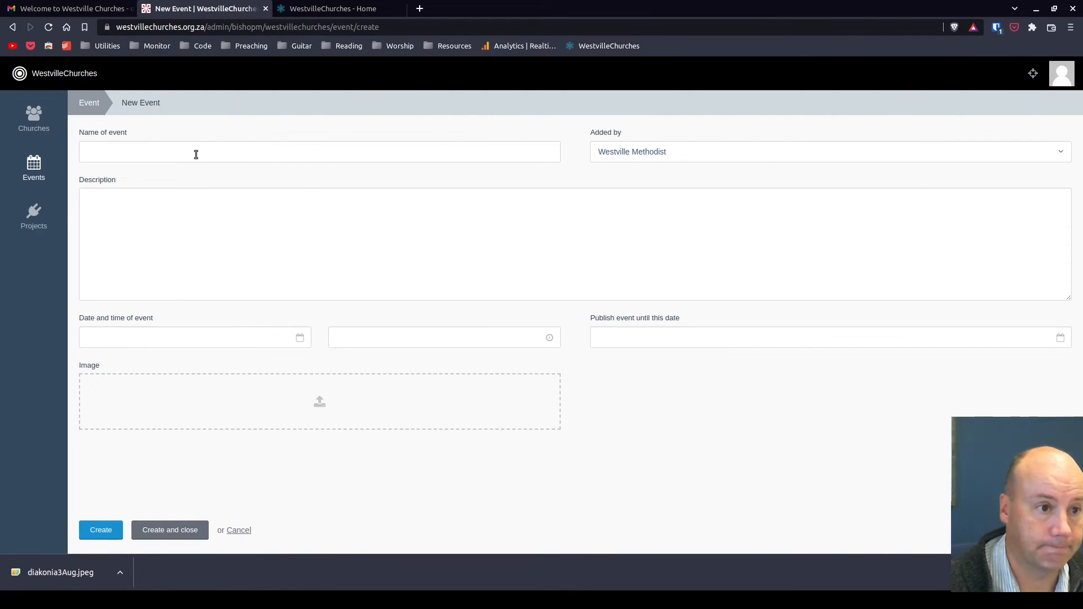
pyautogui.click(196, 154)
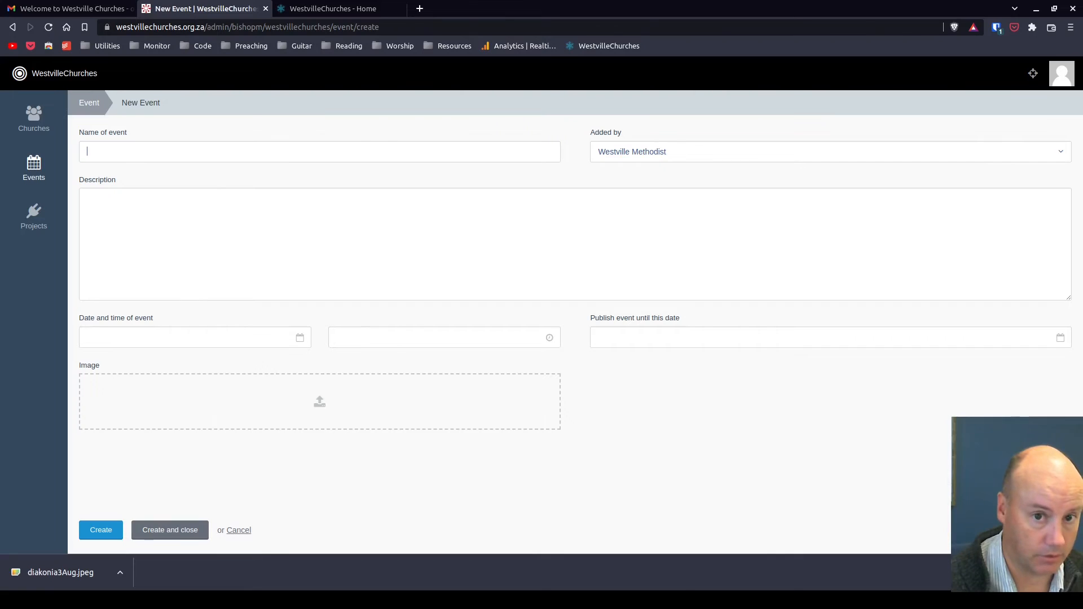
pyautogui.write('Diakonia work')
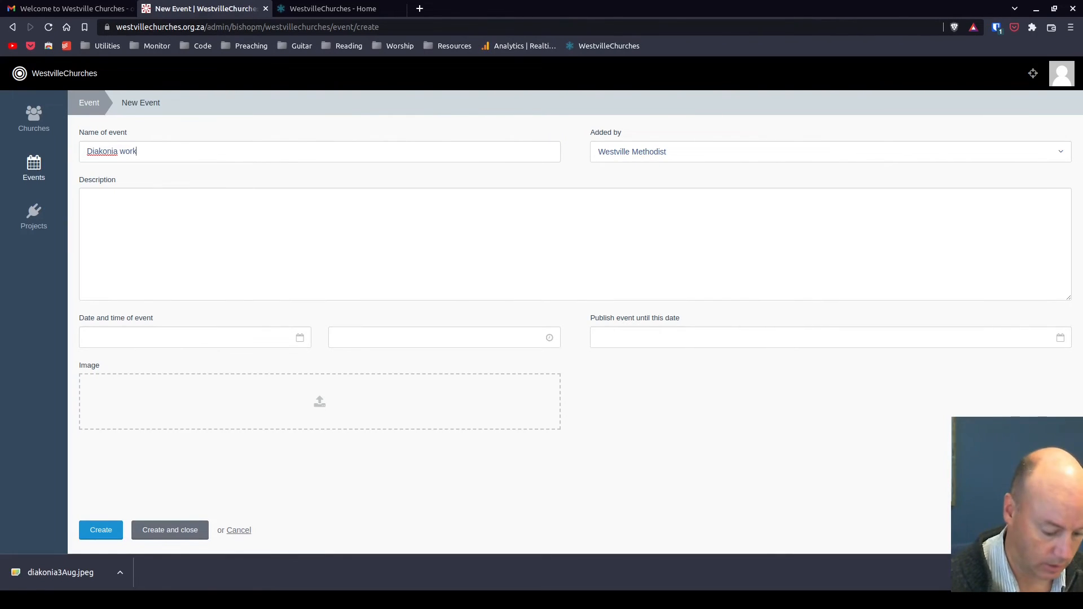
pyautogui.write('shop')
# Enter the event description "More details here"
pyautogui.click(403, 259)
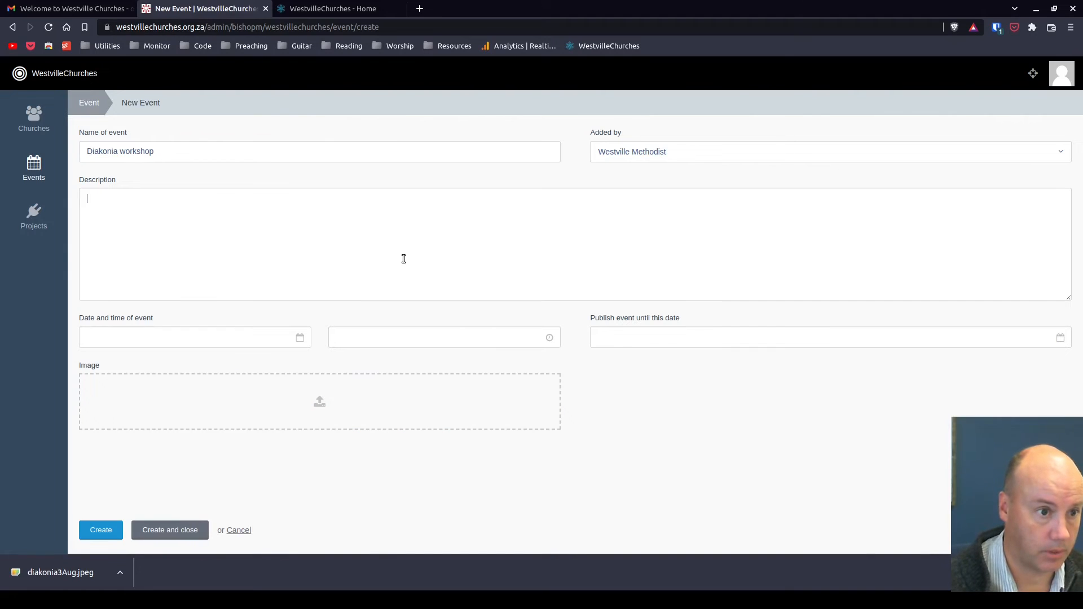
pyautogui.write('More details')
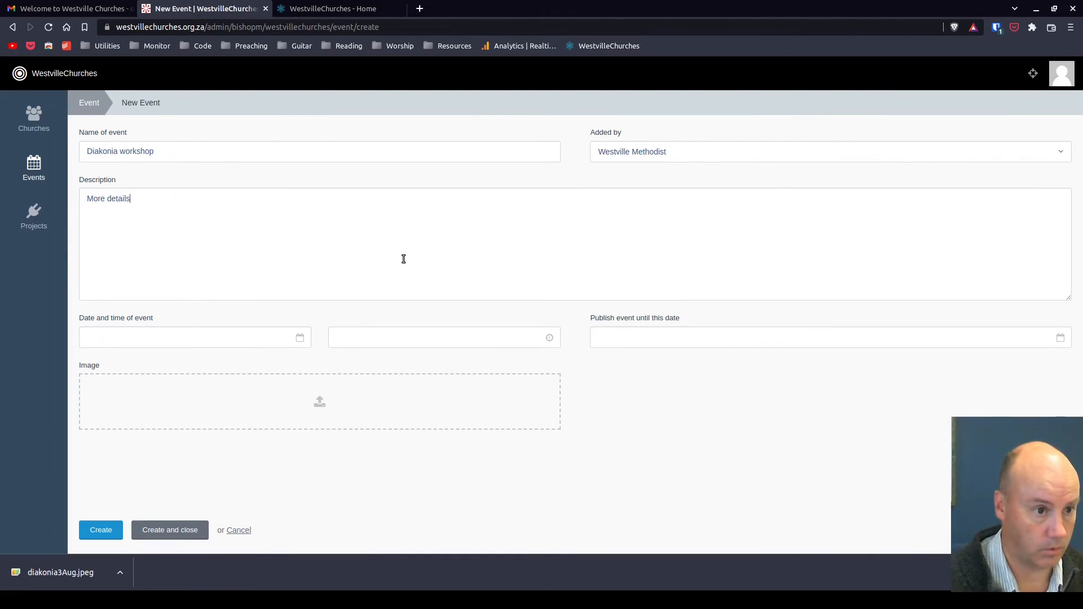
pyautogui.write(' here')
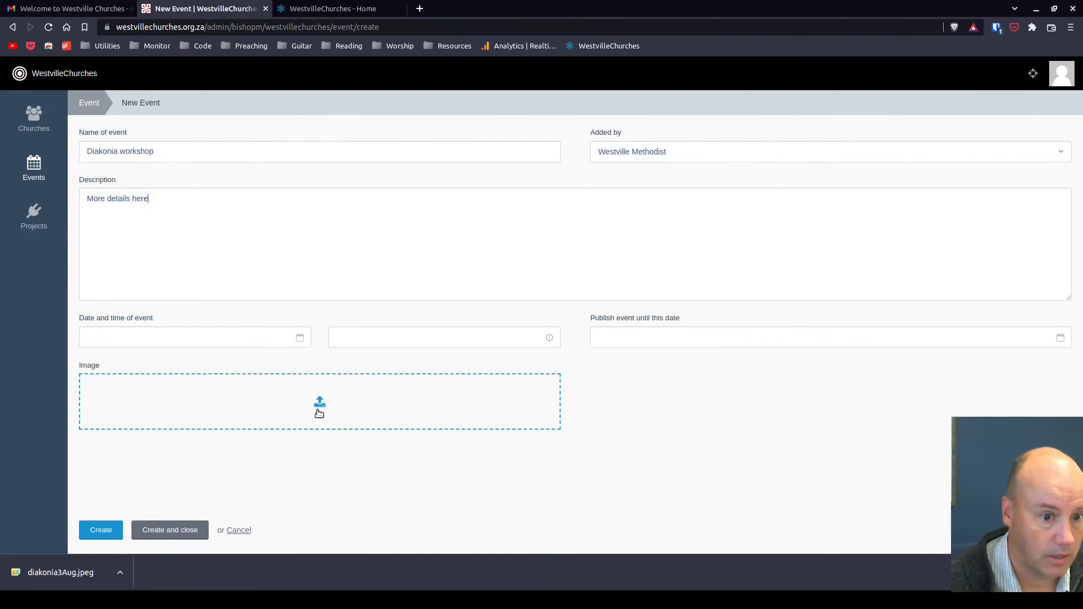
# Upload the image diakonia3Aug.jpeg to the event
pyautogui.click(320, 406)
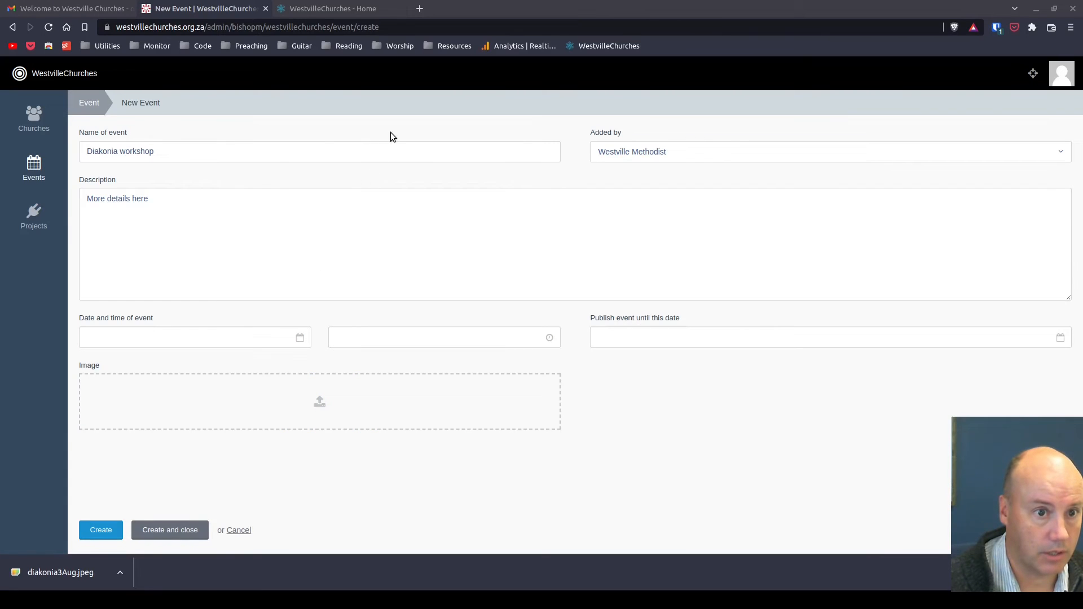
pyautogui.doubleClick(394, 147)
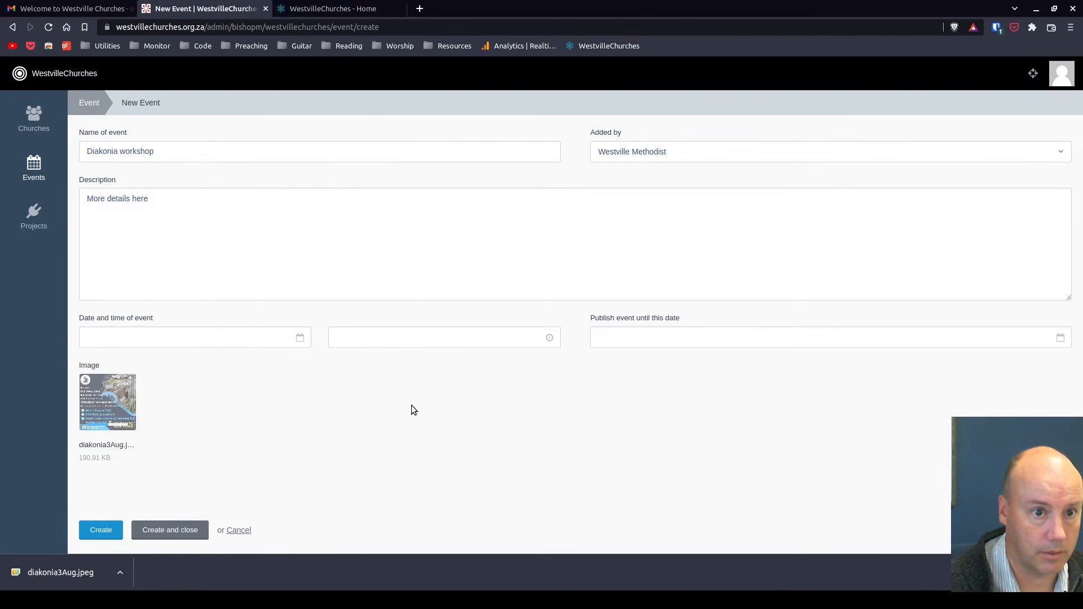
pyautogui.scroll(-5, 608, 427)
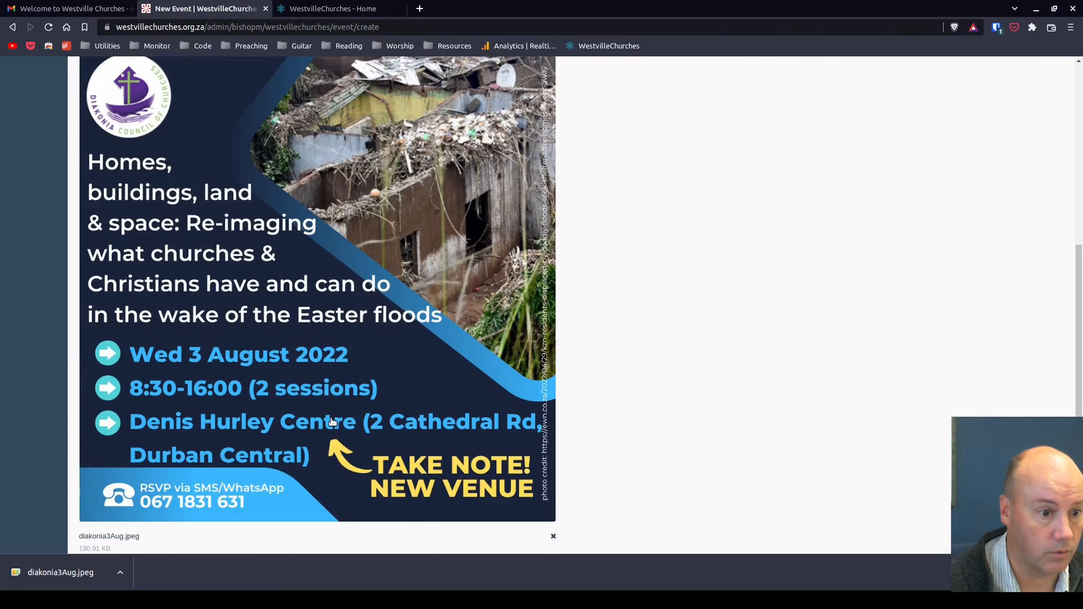
pyautogui.scroll(5, 332, 423)
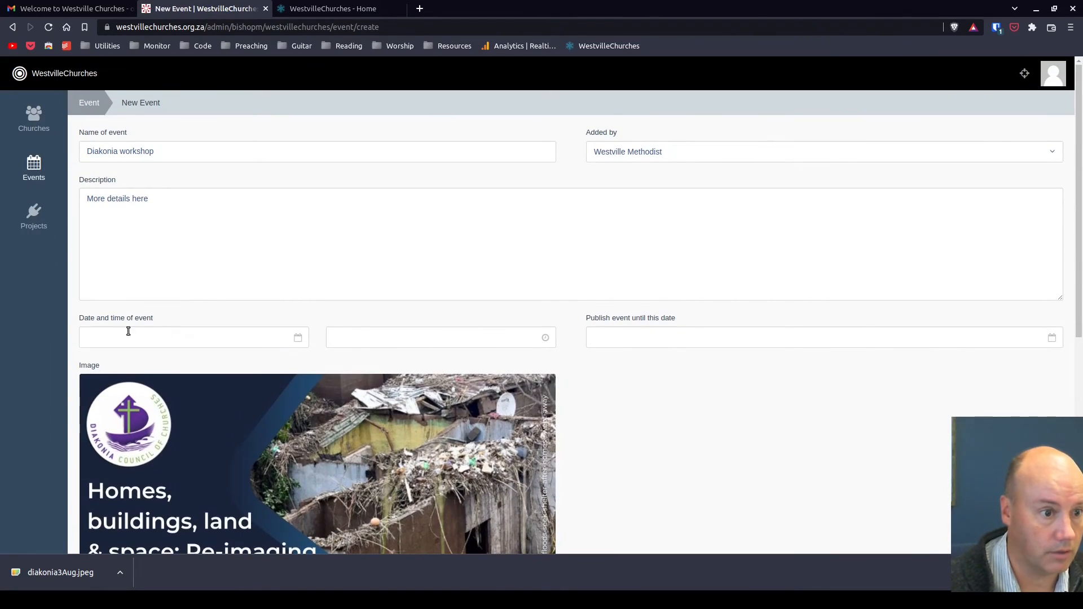
# Set the event date to 2022-08-03 and the time to 08:30
pyautogui.click(138, 346)
pyautogui.click(220, 401)
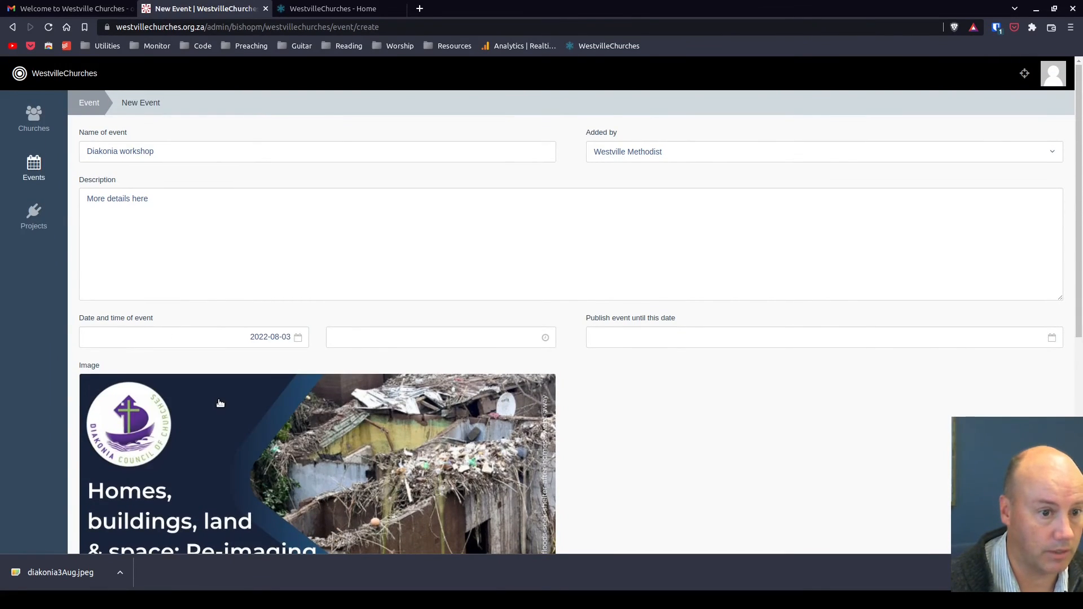
pyautogui.click(421, 340)
pyautogui.click(466, 458)
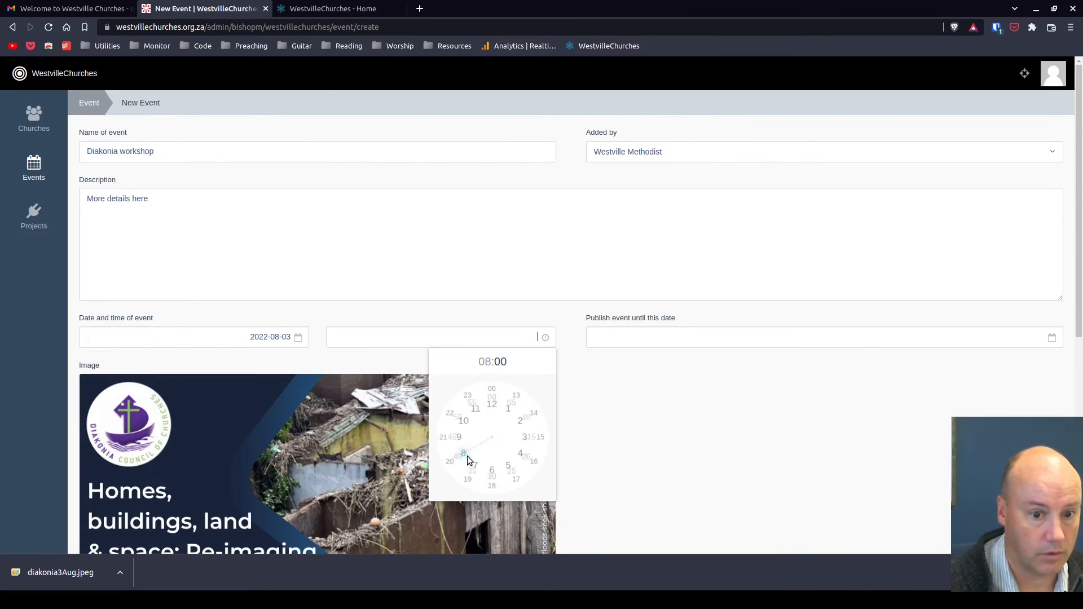
pyautogui.click(492, 478)
# Set the publish-until date to 4 August 2022
pyautogui.scroll(-3, 711, 460)
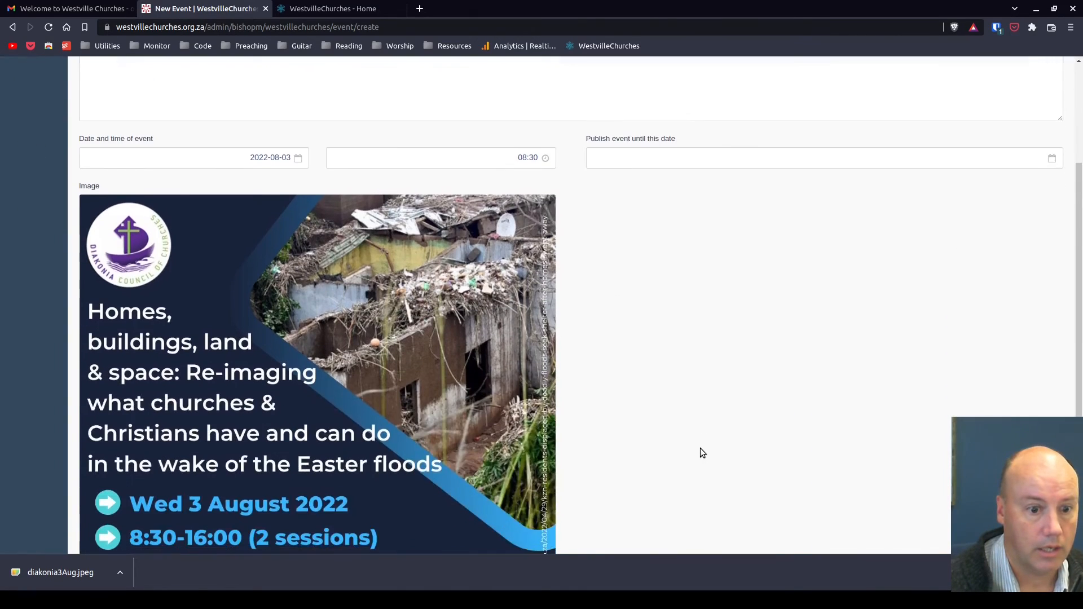
pyautogui.scroll(-1, 700, 448)
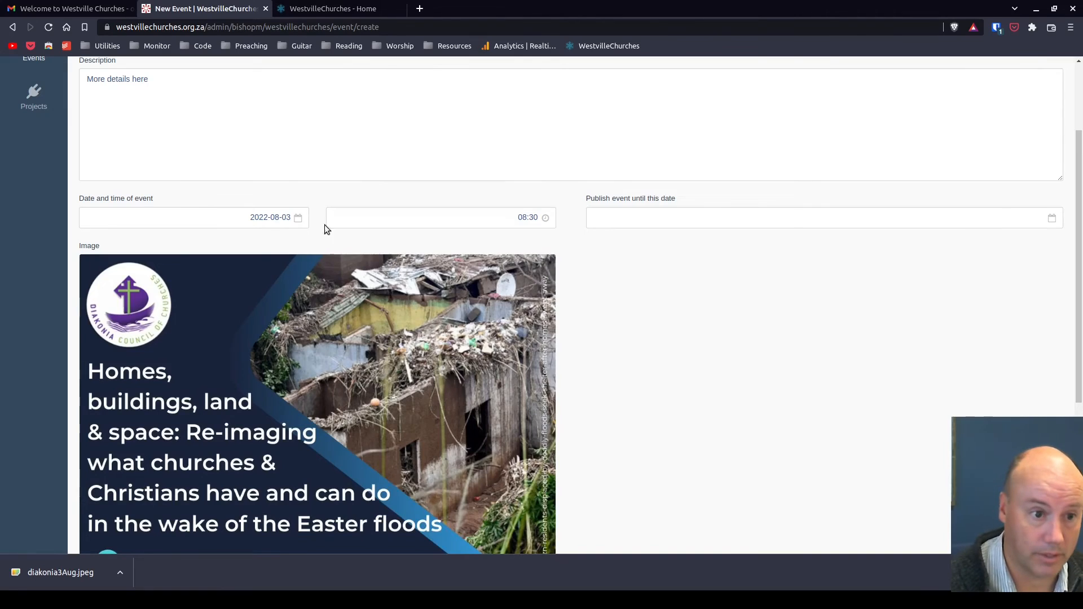
pyautogui.click(636, 217)
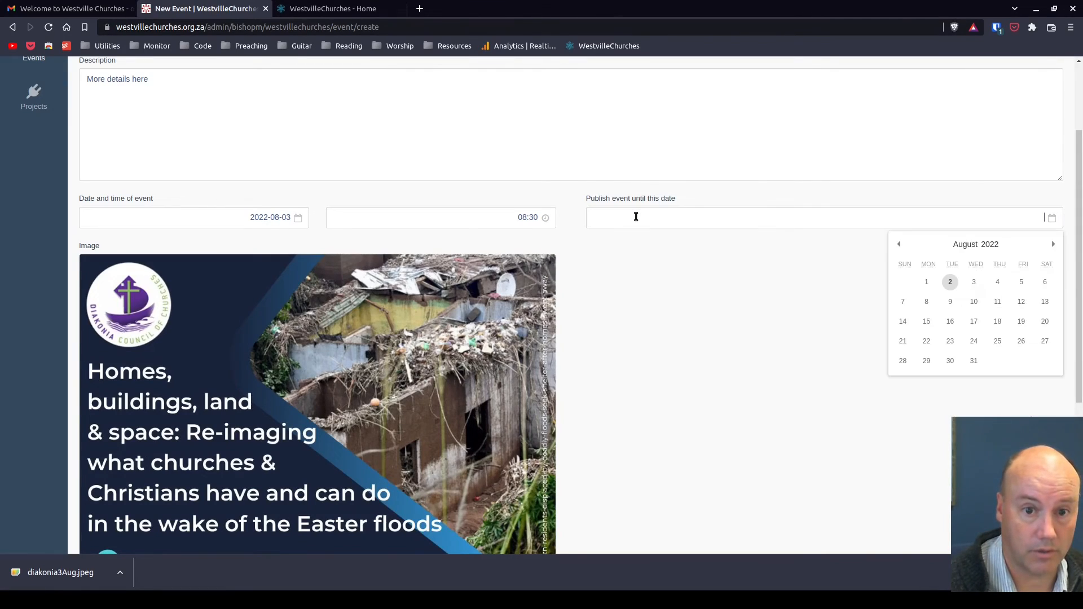
pyautogui.click(998, 282)
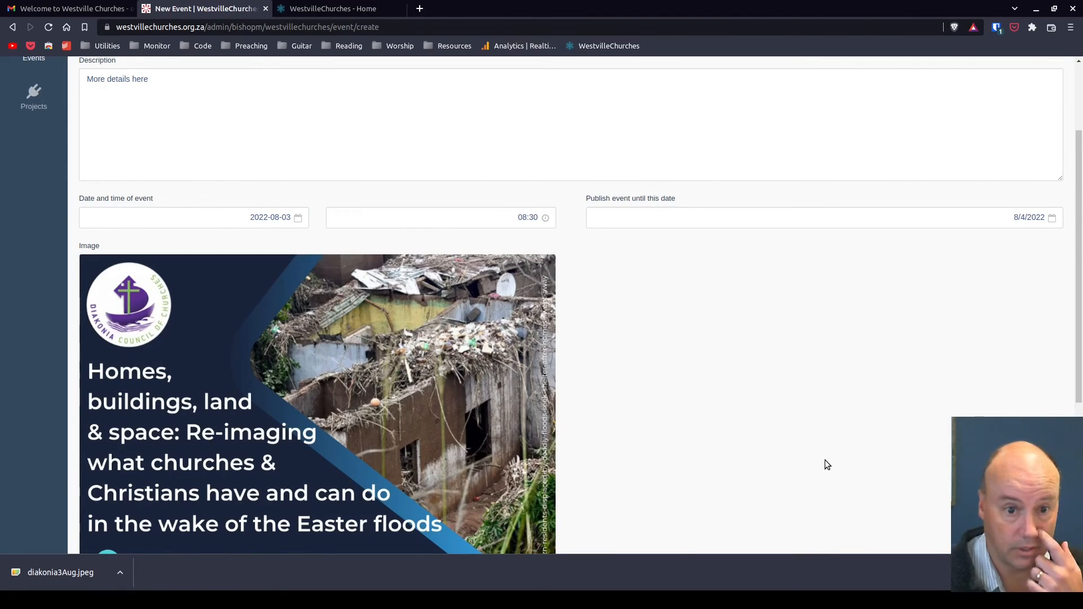
# Save the new Diakonia workshop event and close the form, returning to the event list
pyautogui.scroll(-5, 750, 366)
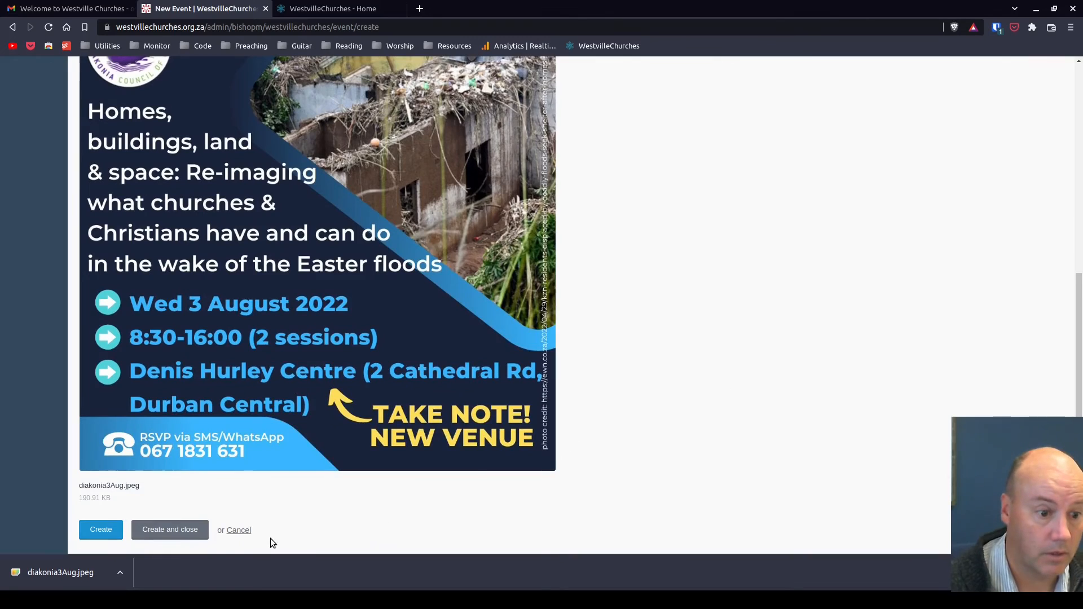
pyautogui.scroll(6, 287, 499)
pyautogui.scroll(-6, 686, 439)
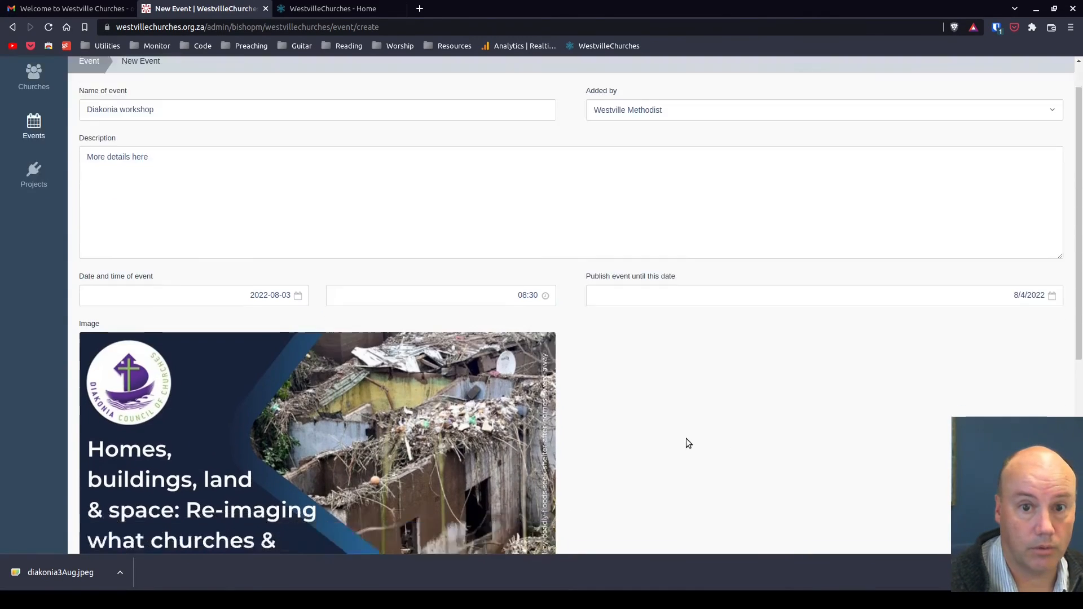
pyautogui.click(169, 527)
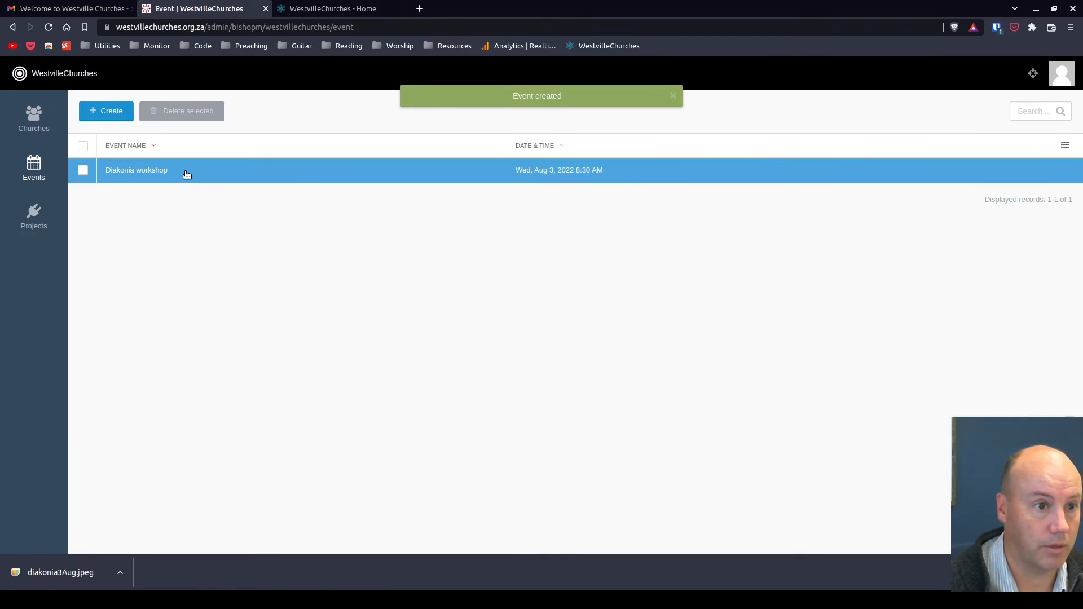
# Reload the public site's home page and browse the Soup kitchen project and the Diakonia workshop event pages
pyautogui.click(322, 8)
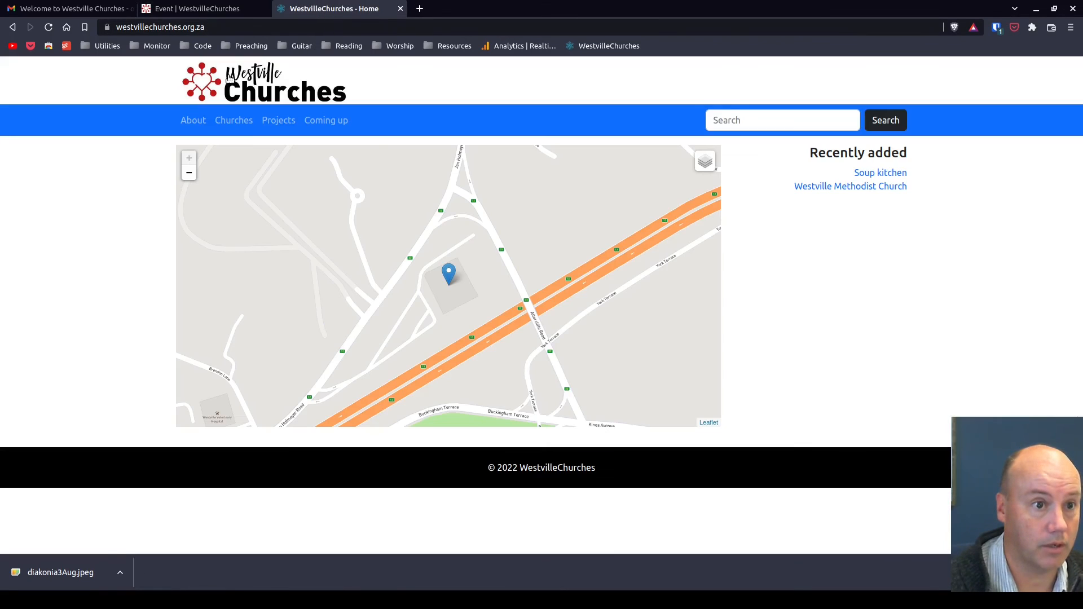
pyautogui.click(47, 27)
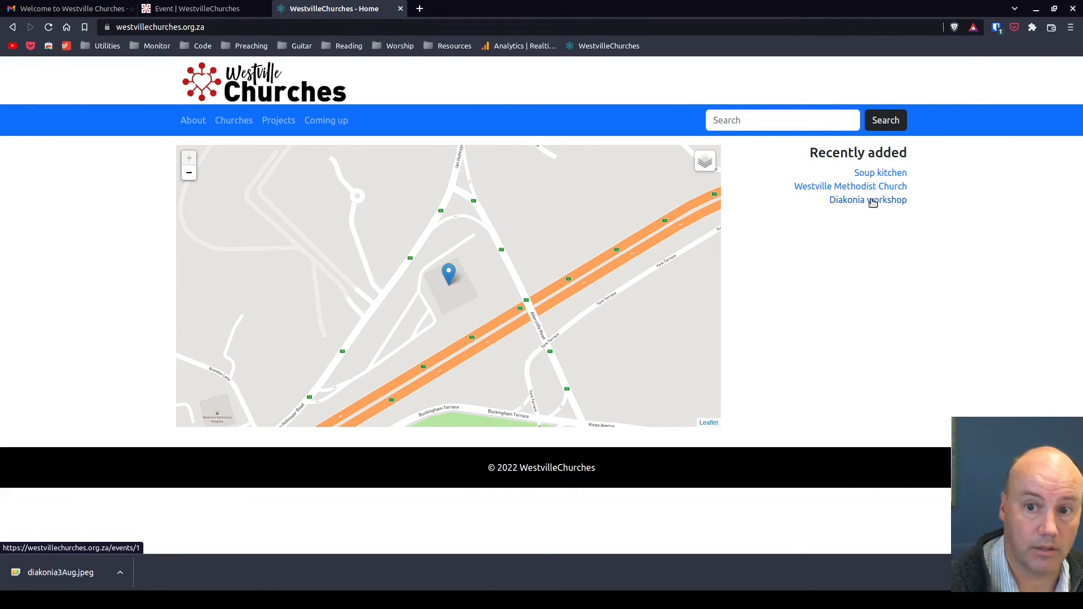
pyautogui.click(279, 121)
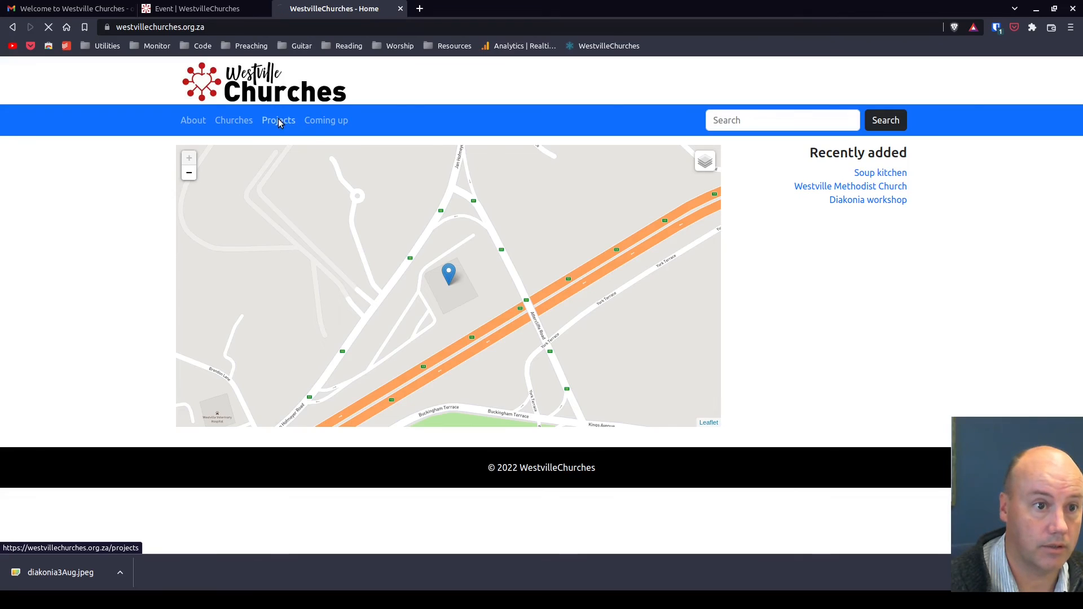
pyautogui.click(203, 177)
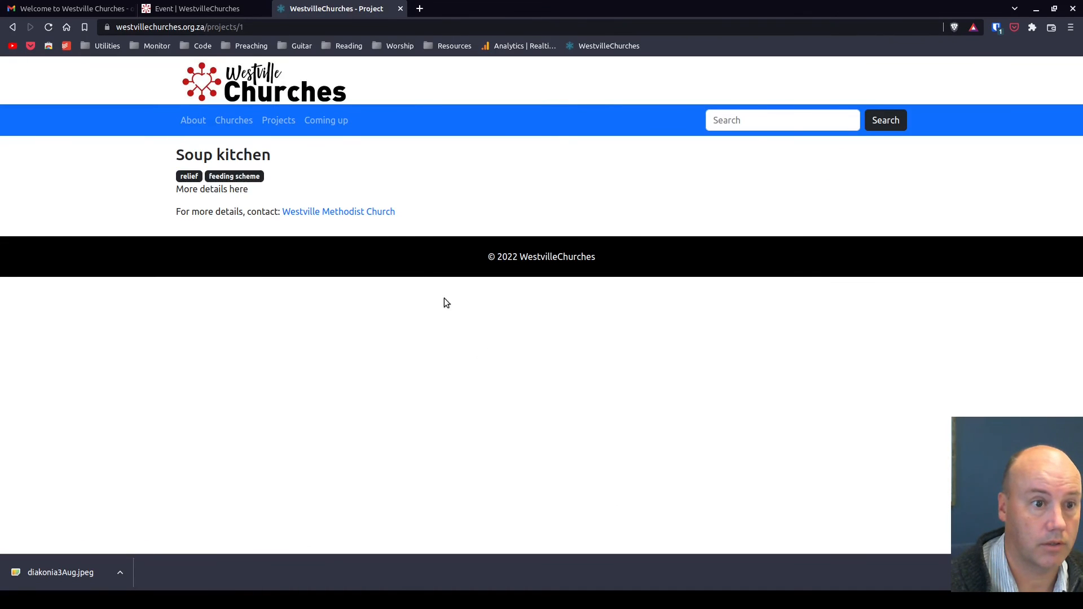
pyautogui.click(323, 124)
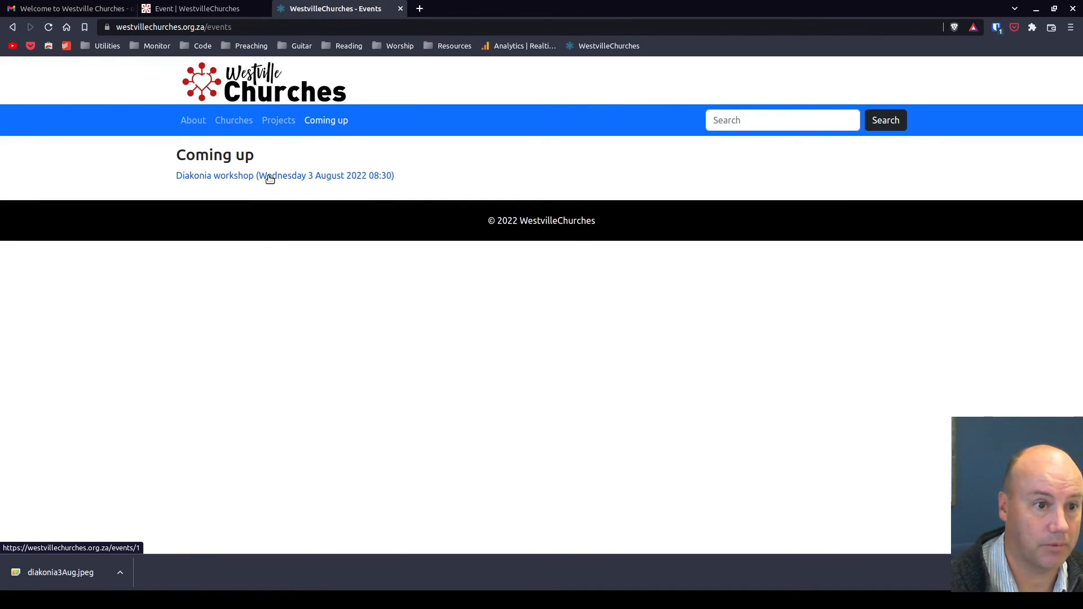
pyautogui.click(268, 176)
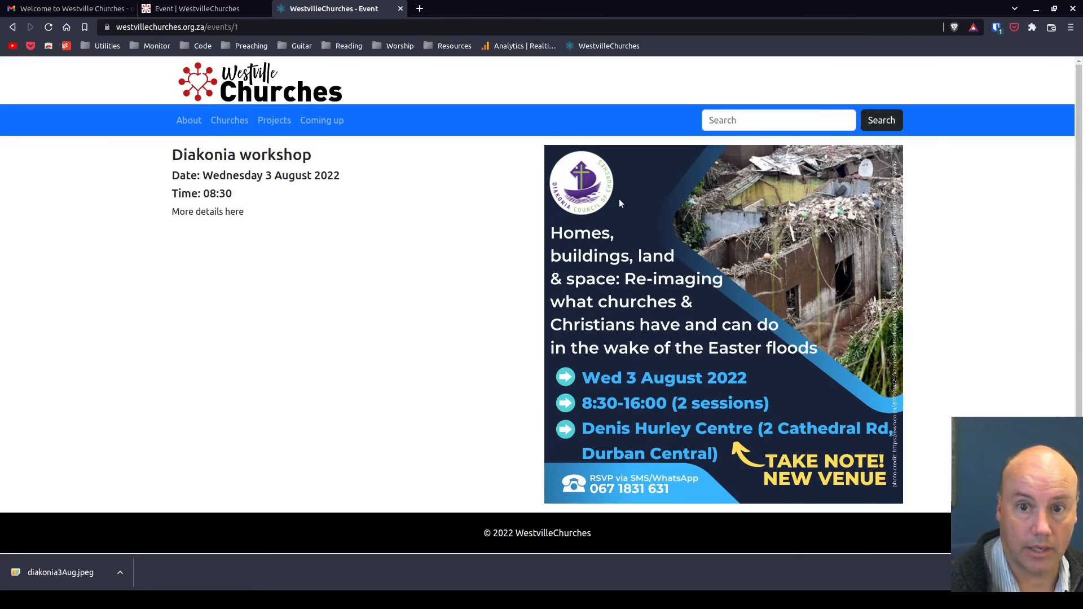
# Search the public site for "soup"
pyautogui.click(755, 122)
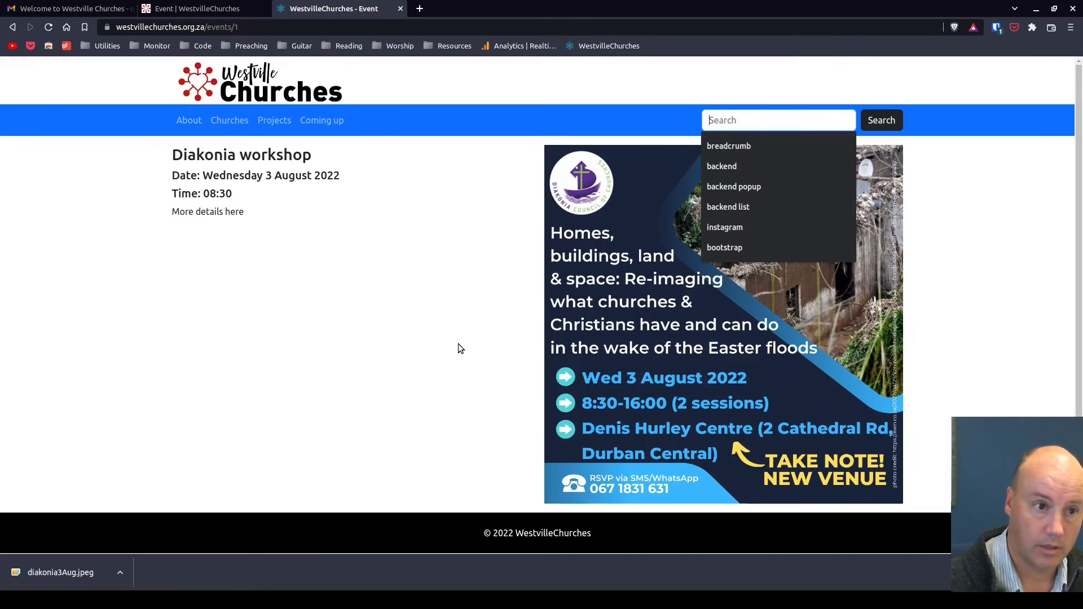
pyautogui.write('soup')
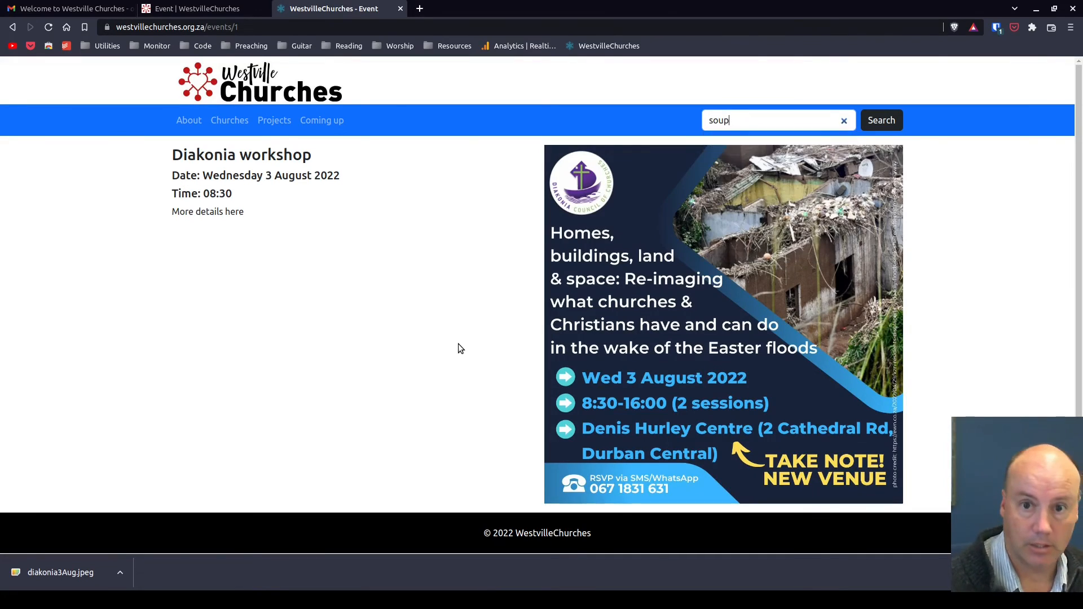
pyautogui.press('Return')
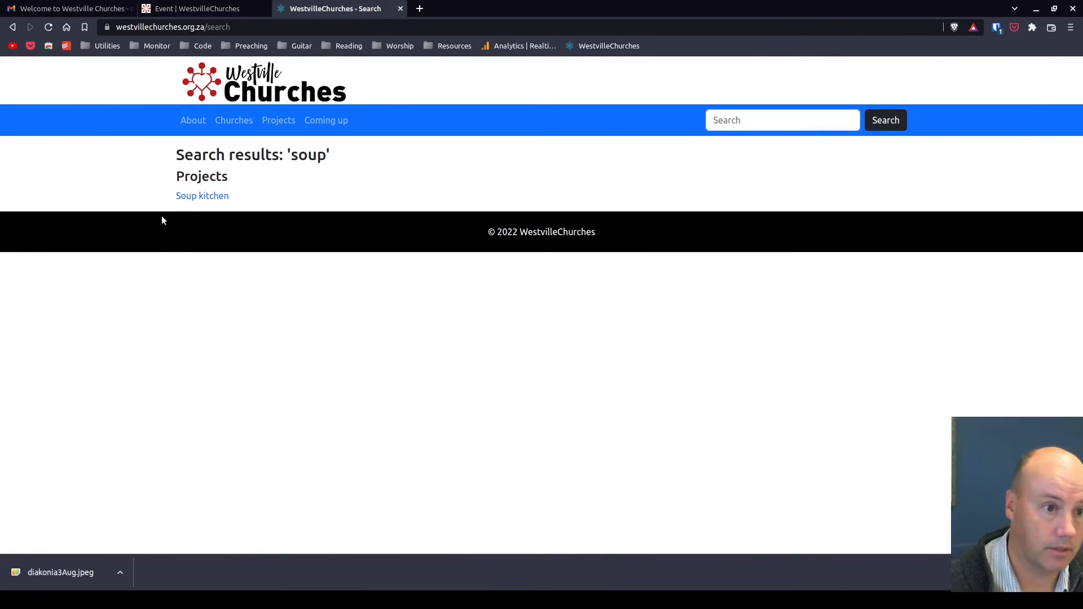
# Search the public site for "meth" and return to the home page
pyautogui.click(761, 120)
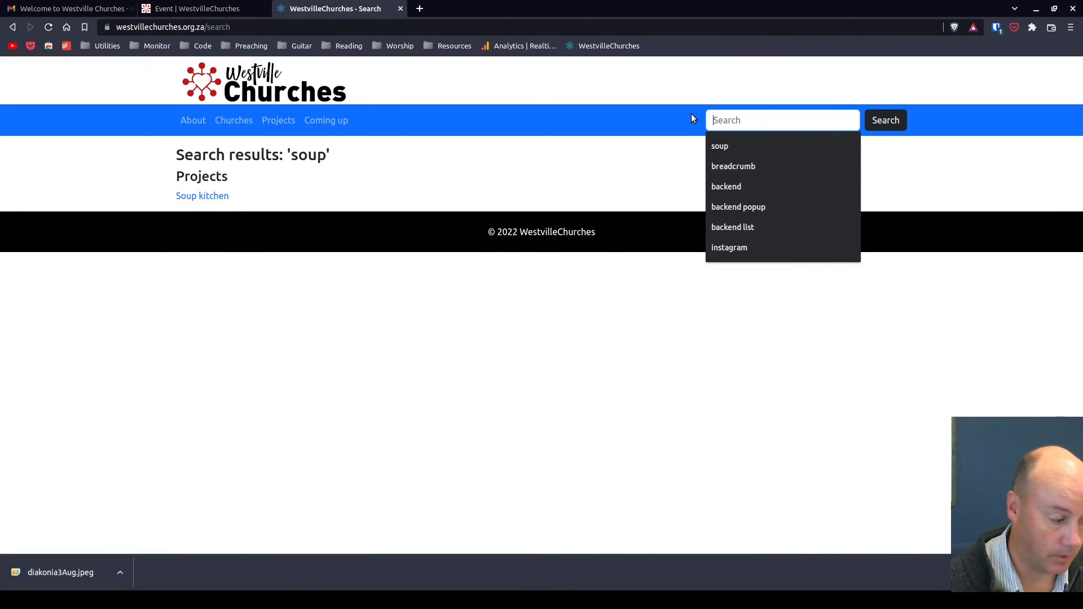
pyautogui.write('meth')
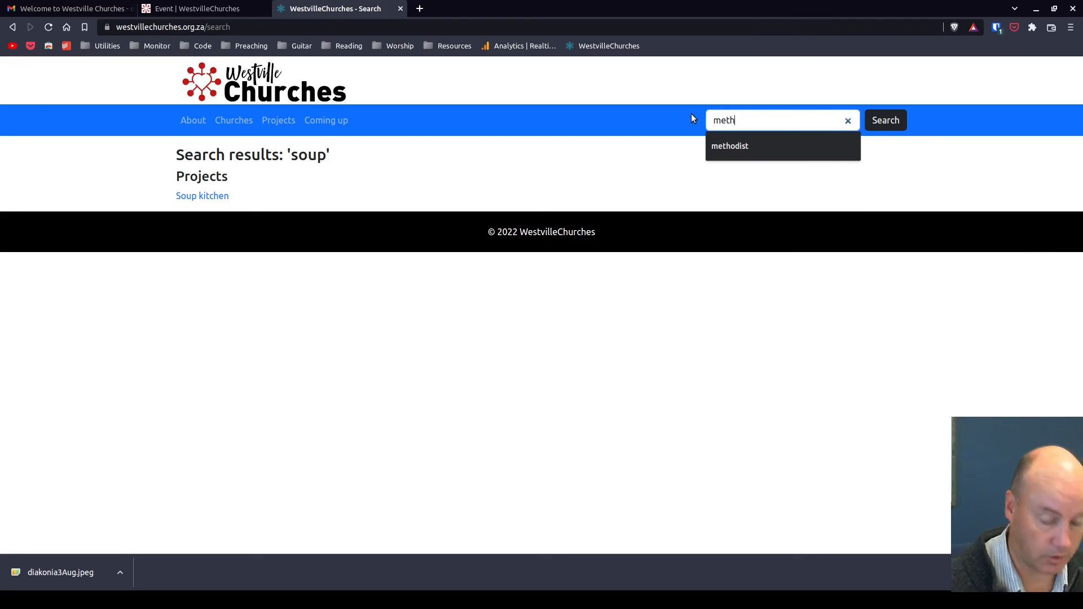
pyautogui.press('Return')
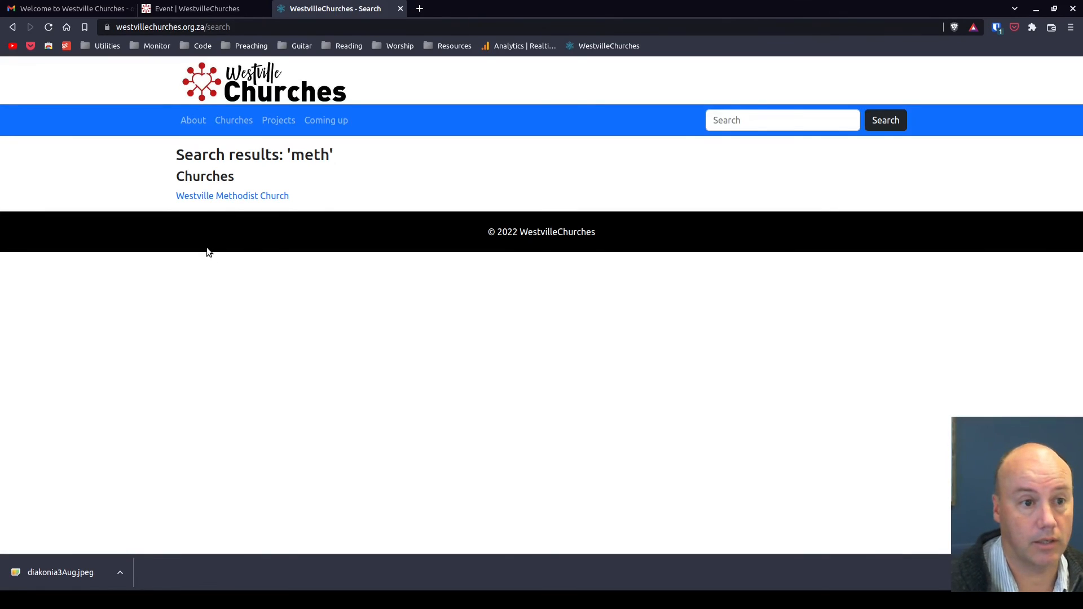
pyautogui.click(252, 80)
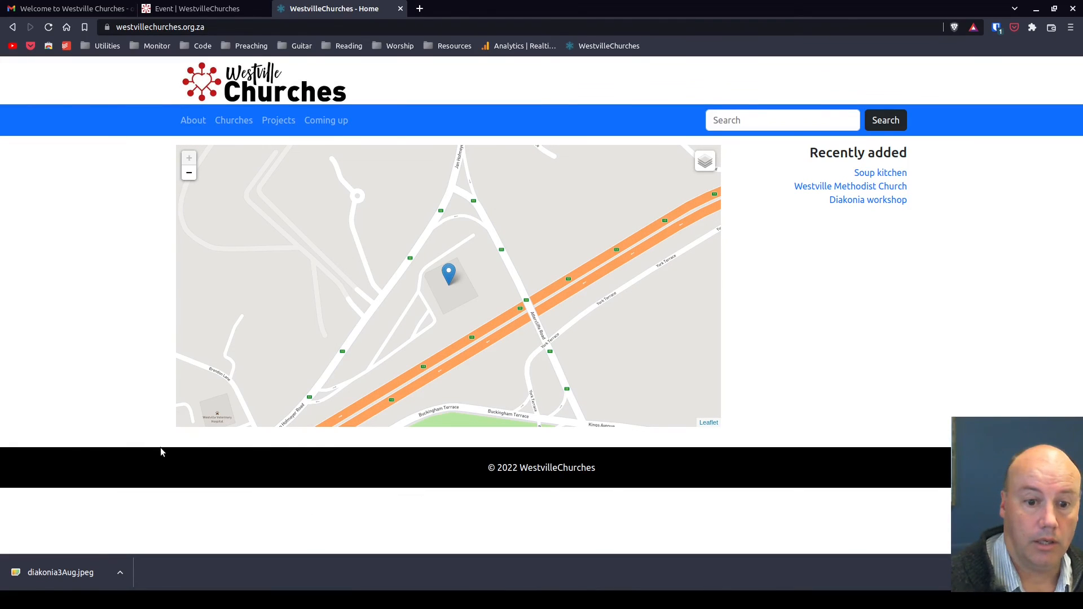